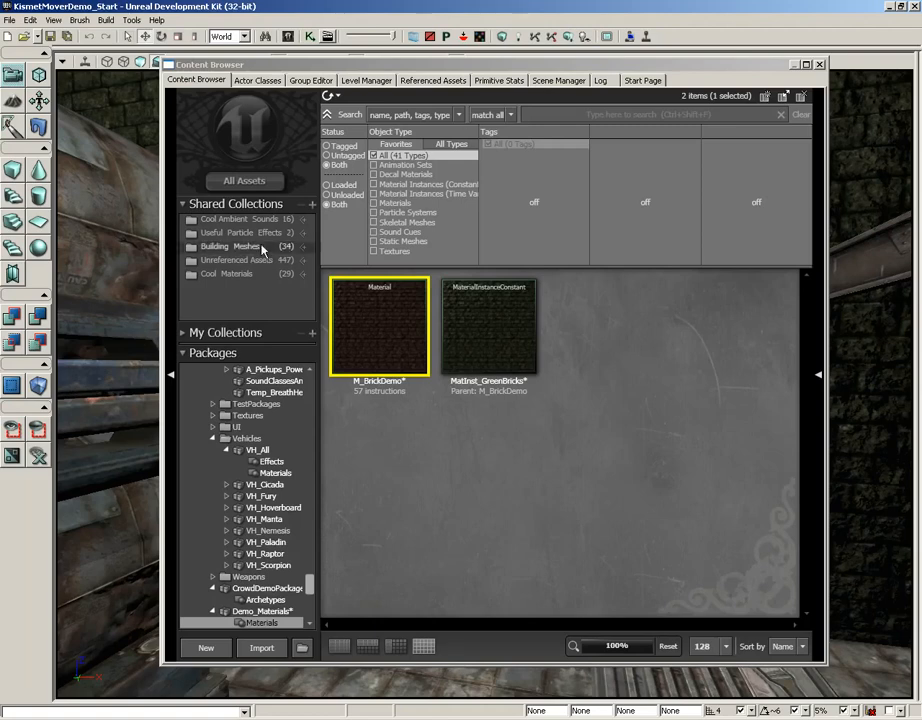
Open the M_BrickDemo material in the Material Editor and bring its PreviewMaterial node fully into view.
{"action": "mouse_move", "coordinate": [390, 343]}
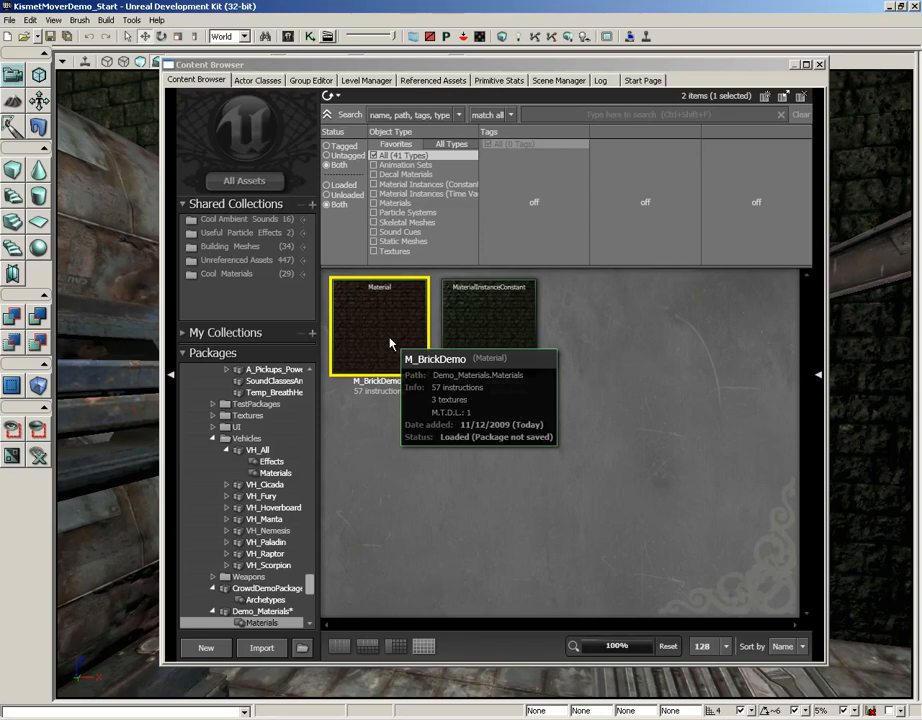
{"action": "double_click", "coordinate": [390, 343]}
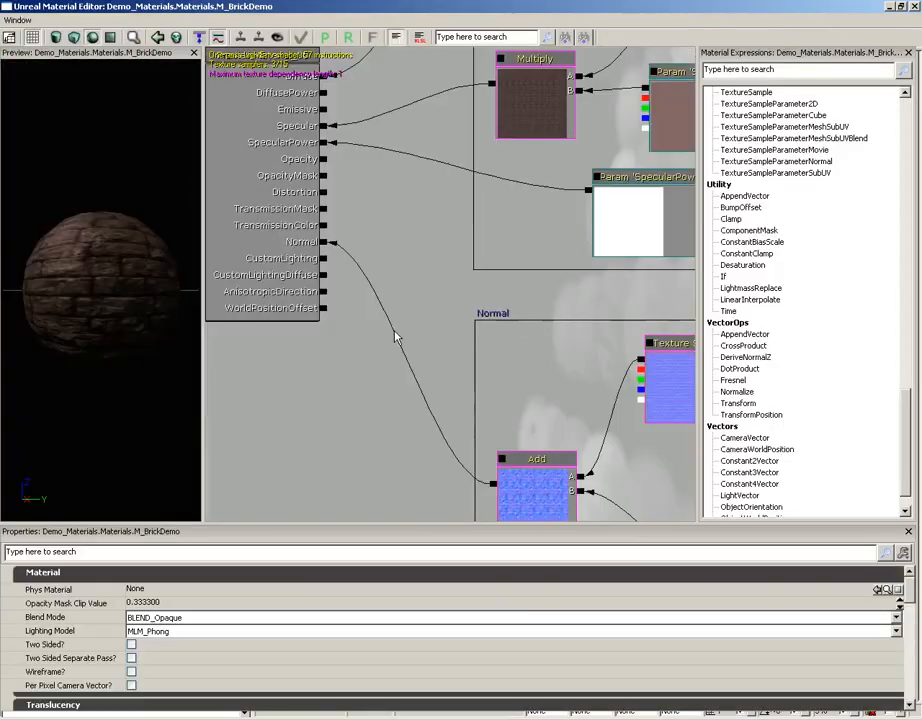
{"action": "left_click_drag", "start_coordinate": [399, 257], "coordinate": [500, 403]}
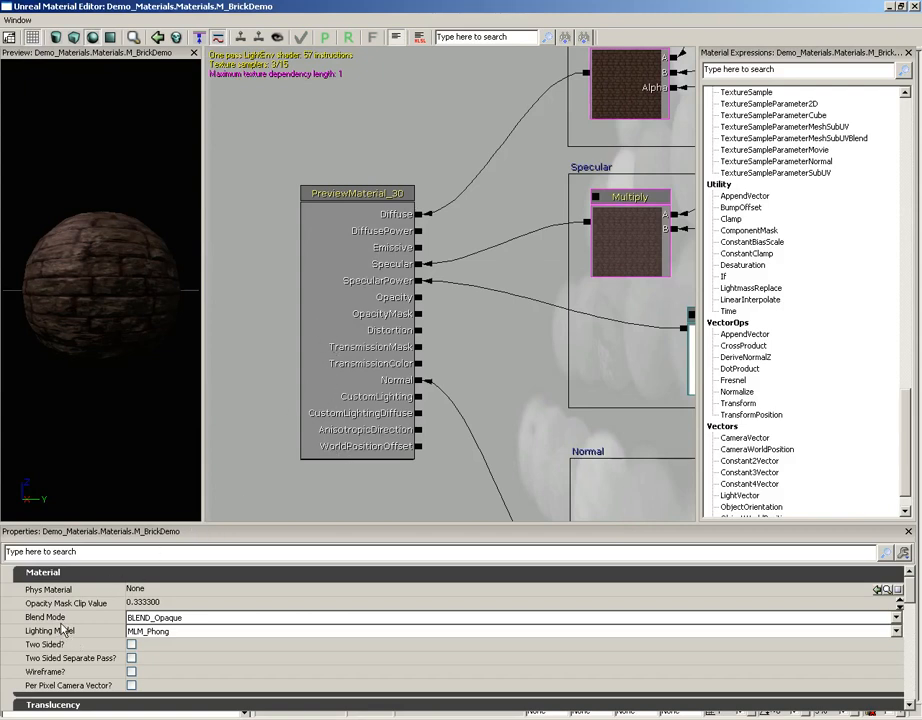
Examine the material's Blend Mode and Lighting Model properties and review the available blend modes.
{"action": "left_click", "coordinate": [57, 621]}
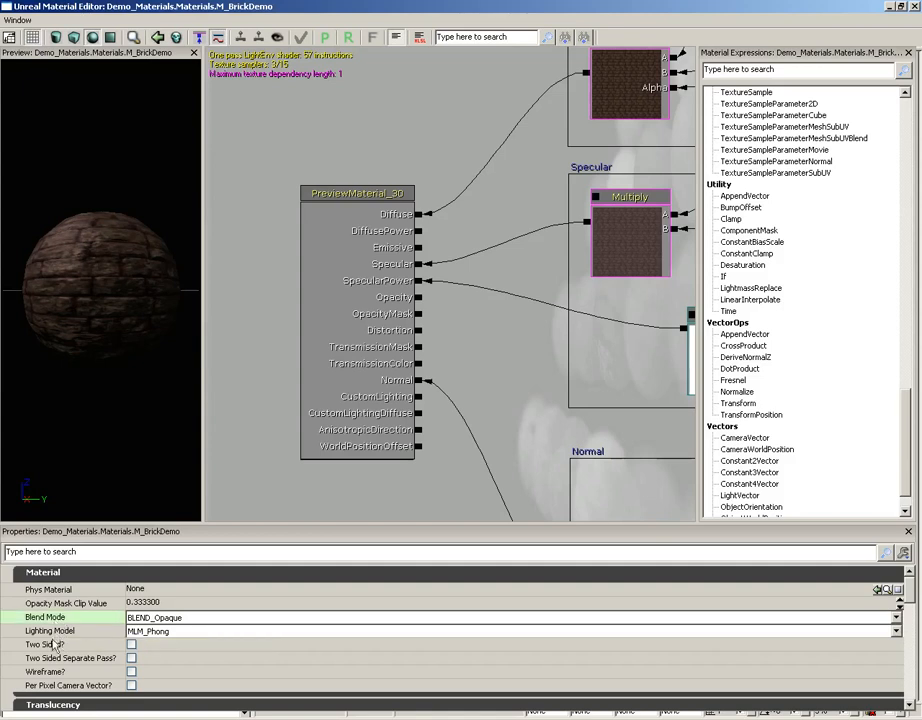
{"action": "left_click", "coordinate": [53, 634]}
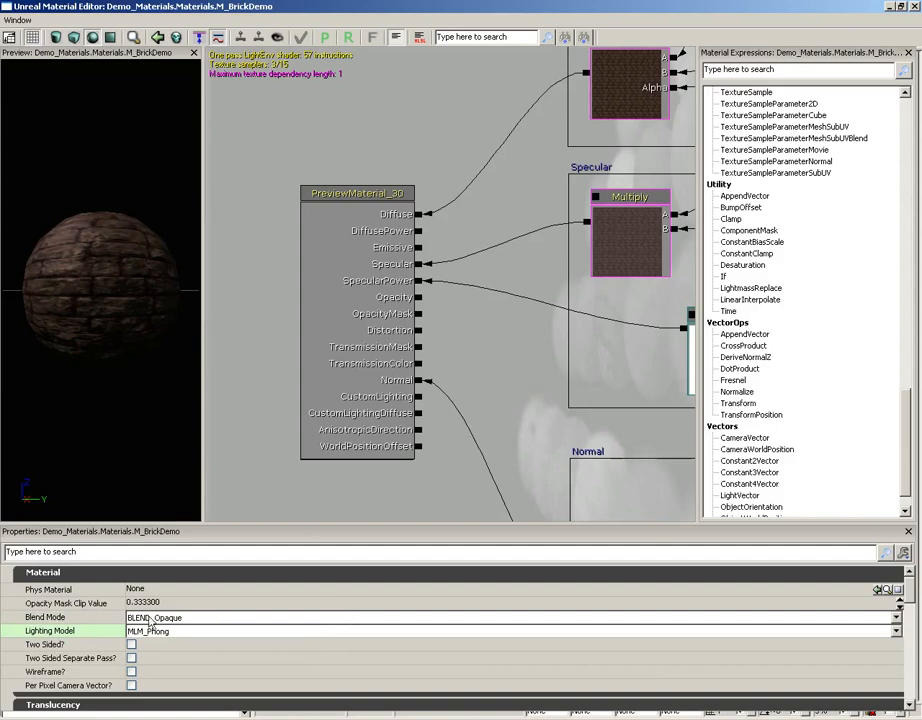
{"action": "left_click", "coordinate": [90, 617]}
{"action": "left_click", "coordinate": [211, 618]}
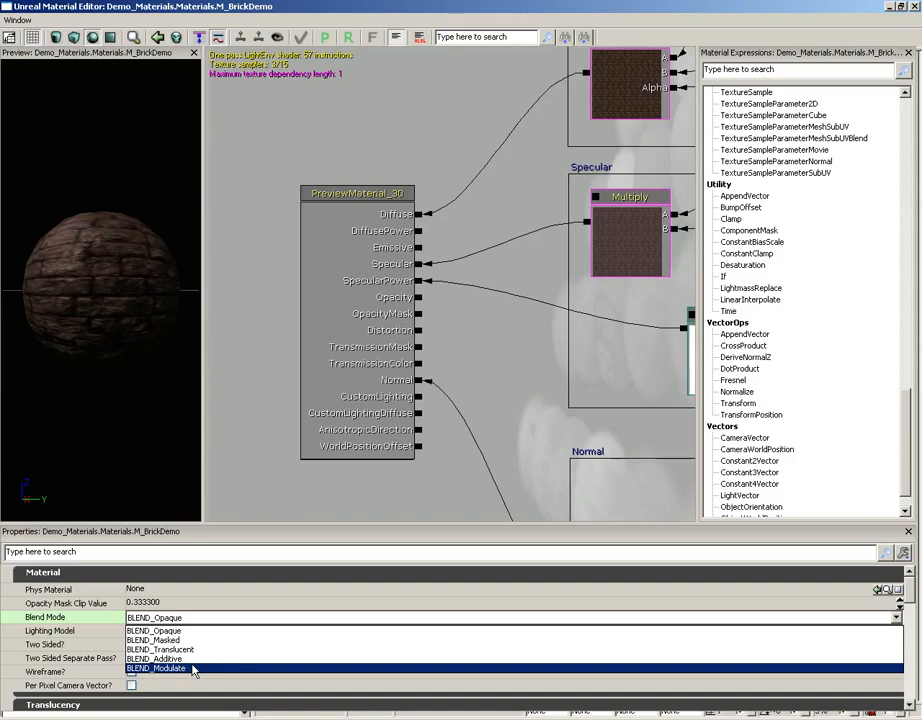
{"action": "left_click", "coordinate": [96, 641]}
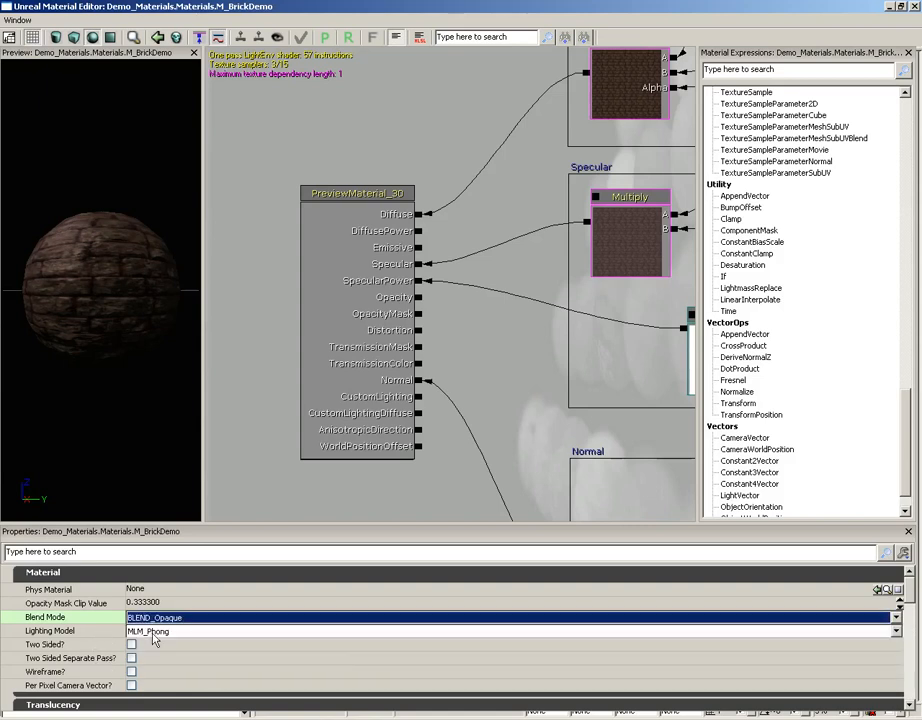
Set the material's Lighting Model to MLM_Unlit and inspect the preview sphere.
{"action": "left_click", "coordinate": [175, 631]}
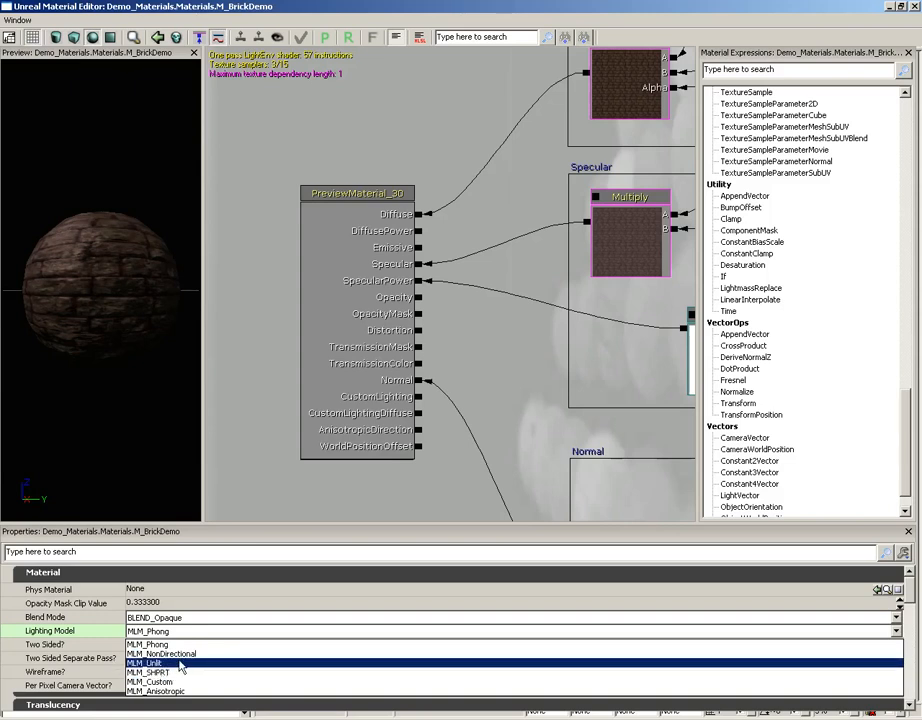
{"action": "left_click", "coordinate": [181, 667]}
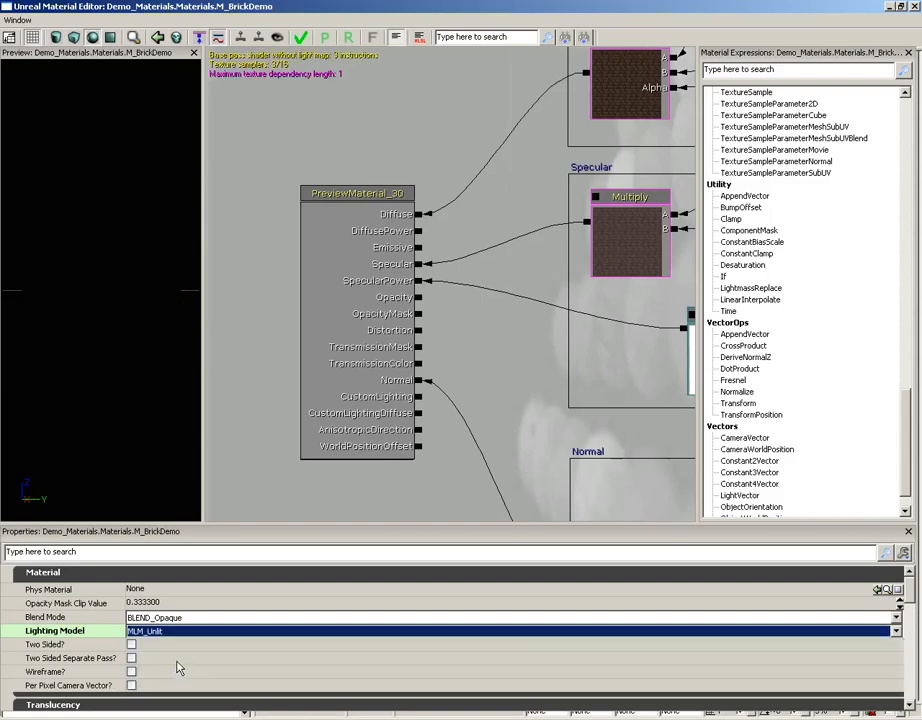
{"action": "left_click_drag", "start_coordinate": [139, 472], "coordinate": [117, 294]}
{"action": "left_click_drag", "start_coordinate": [510, 169], "coordinate": [485, 214]}
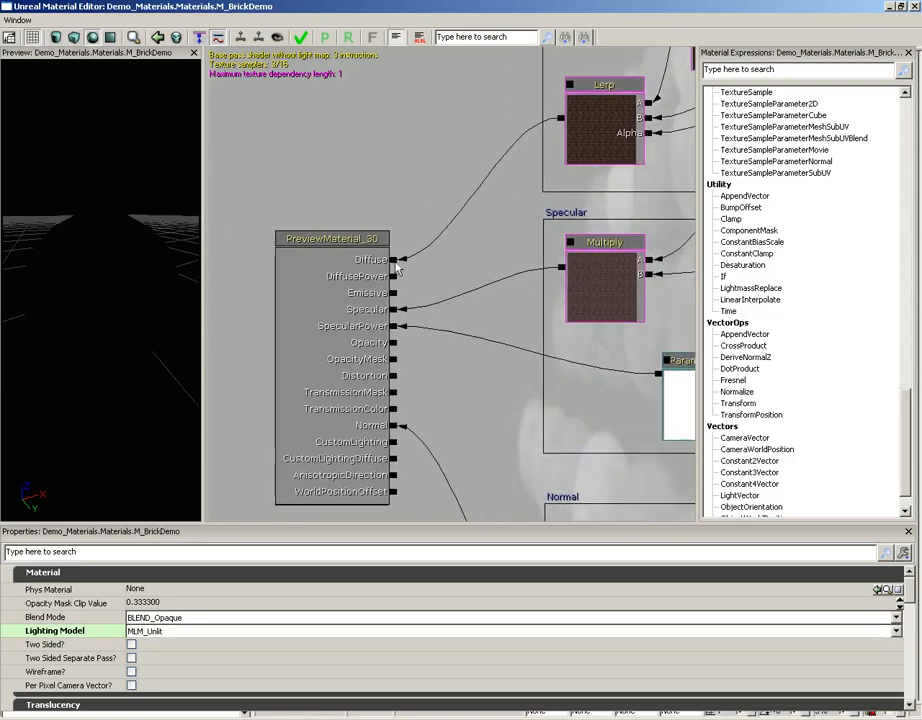
Connect the diffuse Lerp output to the Emissive channel, inspect the preview sphere, and break that connection.
{"action": "left_click_drag", "start_coordinate": [393, 260], "coordinate": [393, 293]}
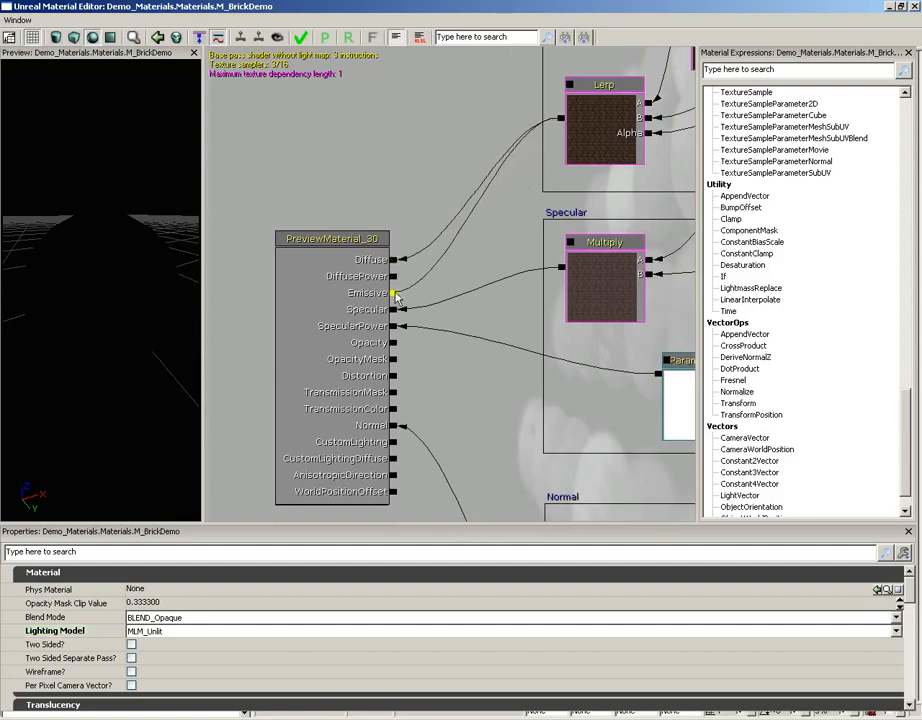
{"action": "left_click_drag", "start_coordinate": [90, 335], "coordinate": [144, 145]}
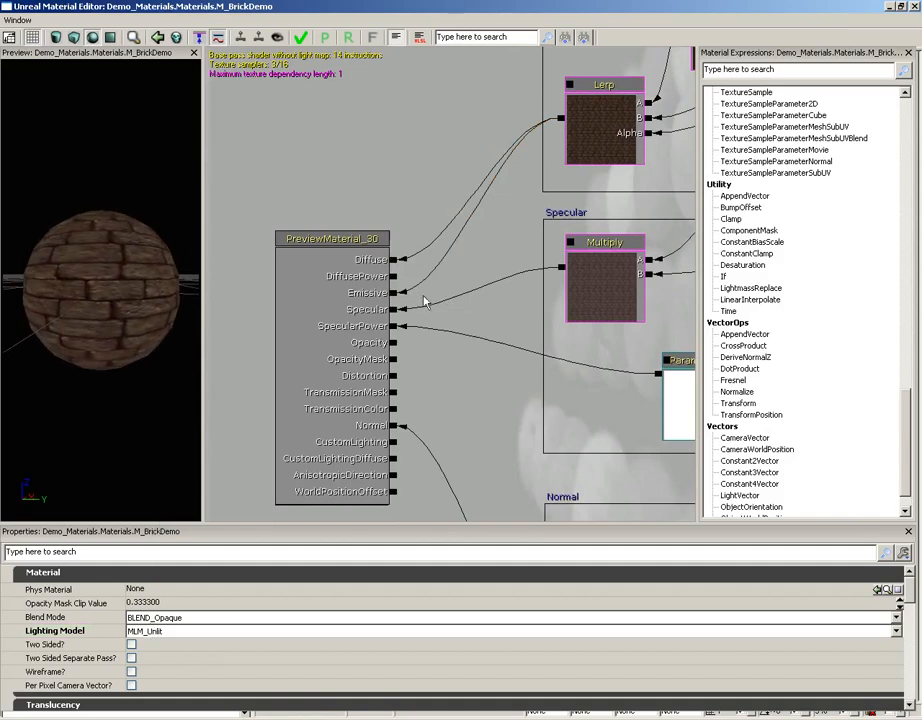
{"action": "left_click", "coordinate": [393, 293], "text": "alt"}
Try the MLM_Anisotropic lighting model on the preview sphere, and set the Lighting Model back to MLM_Phong.
{"action": "left_click", "coordinate": [165, 631]}
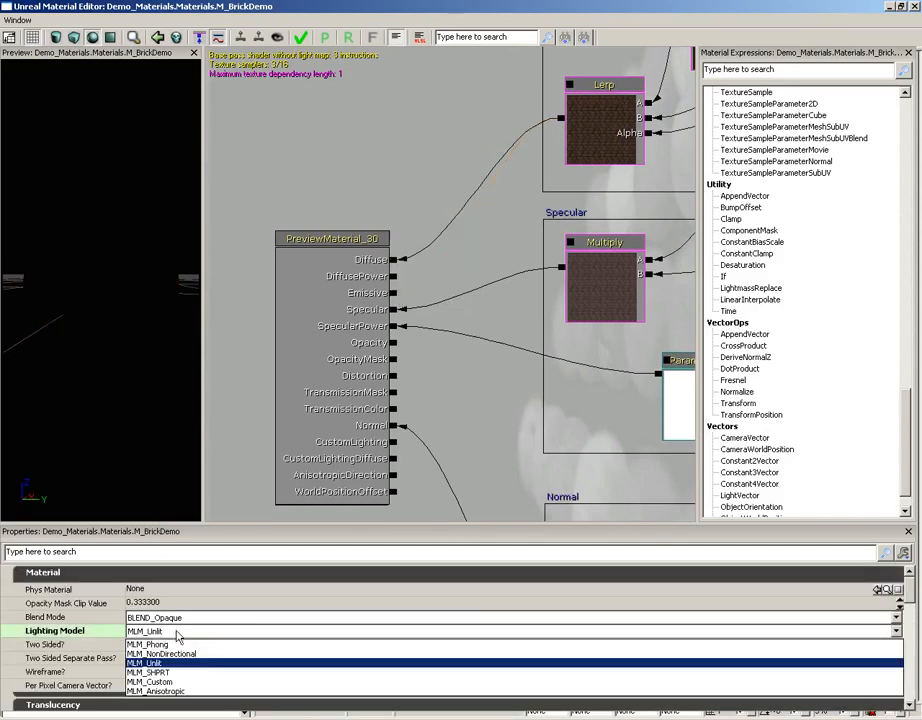
{"action": "left_click", "coordinate": [185, 692]}
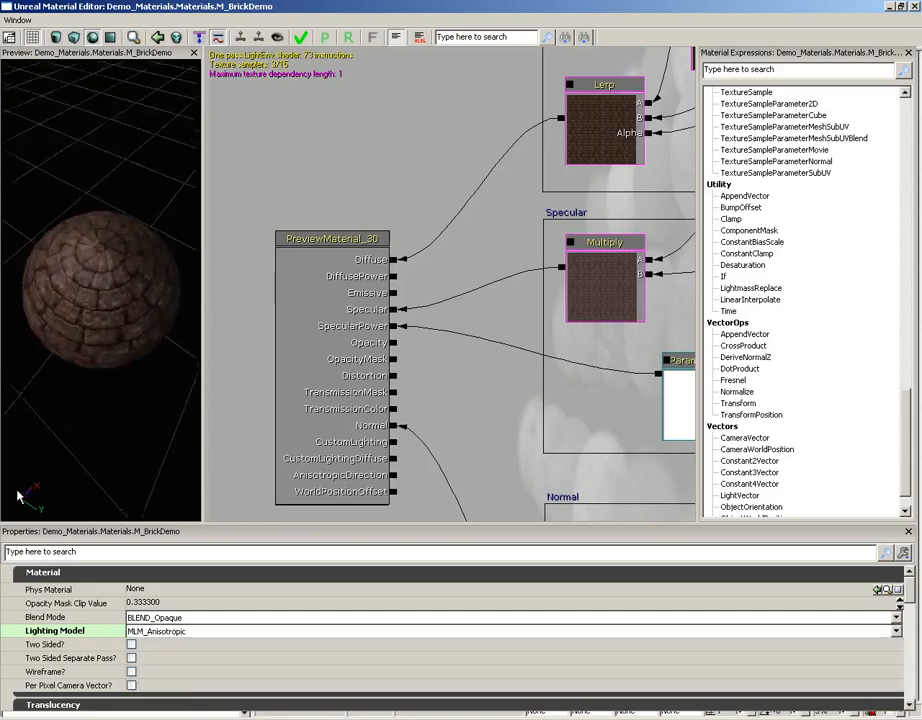
{"action": "left_click_drag", "start_coordinate": [17, 497], "coordinate": [107, 319]}
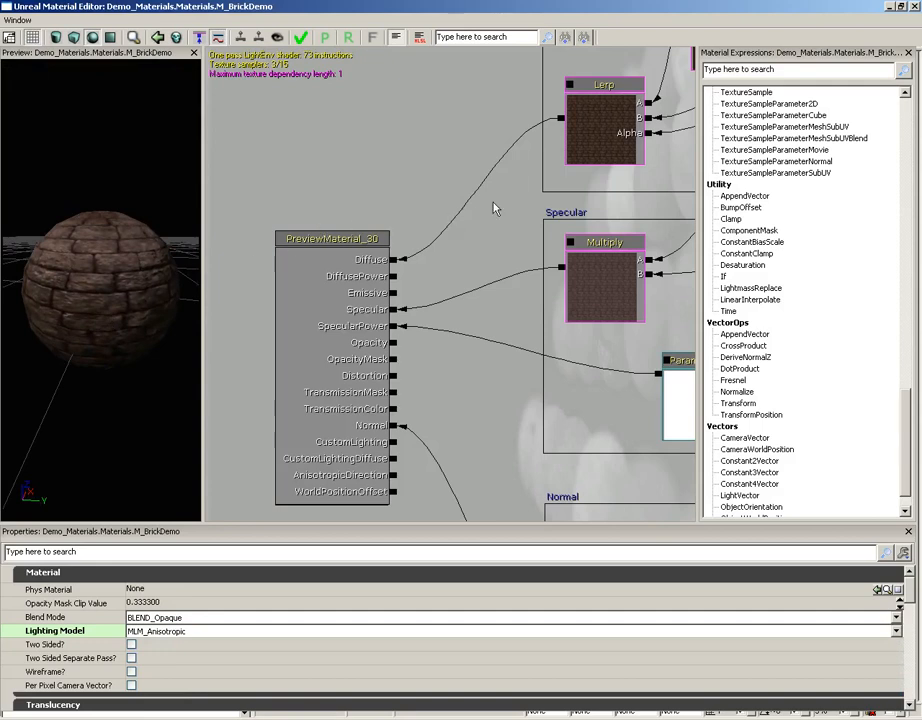
{"action": "left_click", "coordinate": [176, 631]}
{"action": "left_click", "coordinate": [172, 645]}
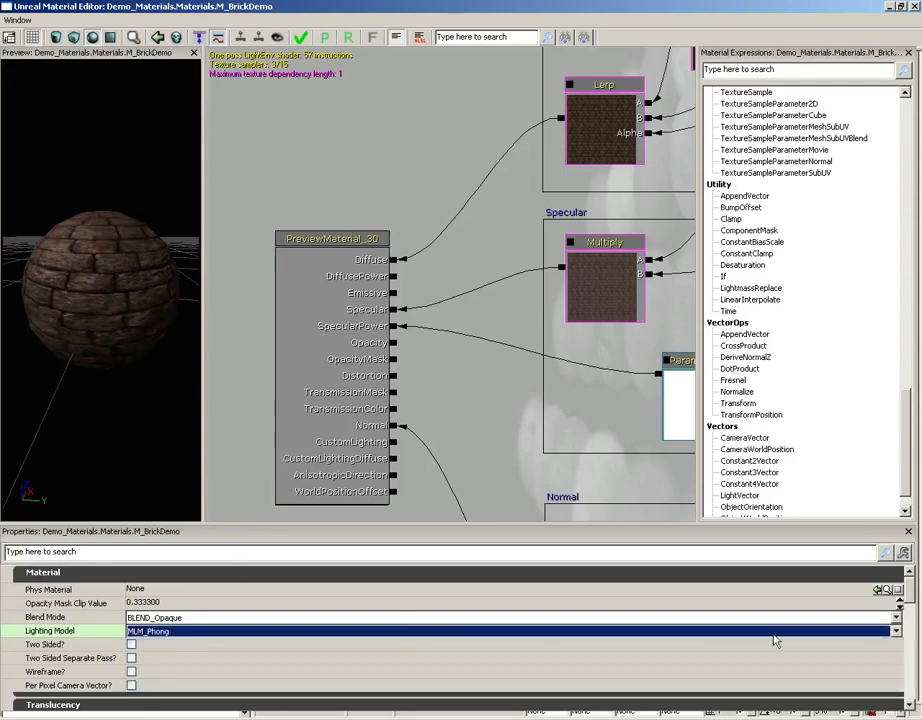
Review the material's Usage flags, from Used As Light Function to the decal and mesh options.
{"action": "scroll", "coordinate": [911, 600], "scroll_direction": "down", "scroll_amount": 1}
{"action": "left_click_drag", "start_coordinate": [911, 600], "coordinate": [911, 641]}
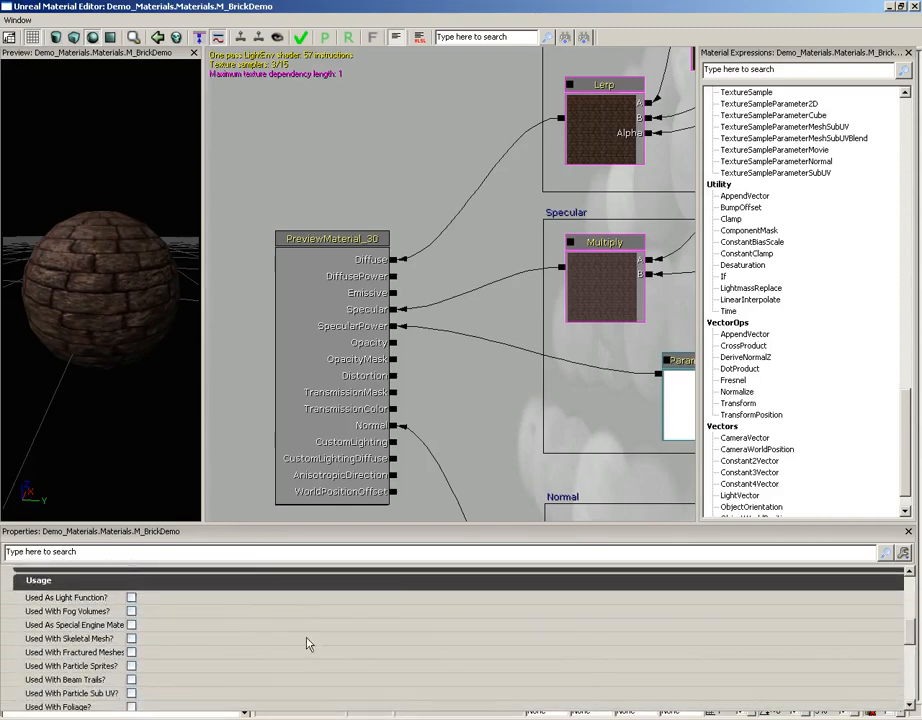
{"action": "mouse_move", "coordinate": [174, 628]}
{"action": "left_click_drag", "start_coordinate": [911, 630], "coordinate": [913, 640]}
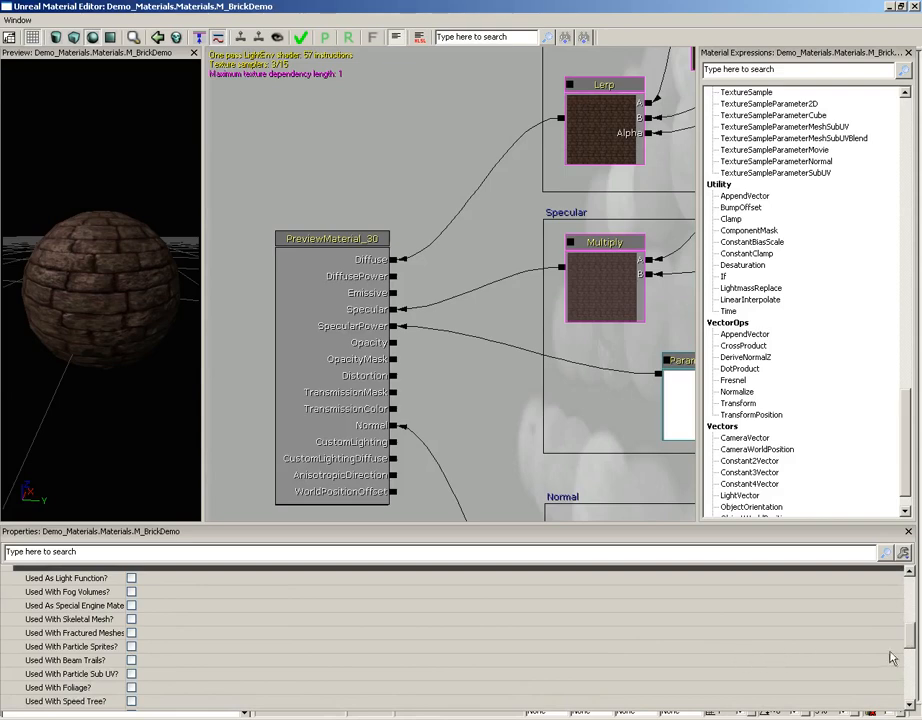
{"action": "left_click_drag", "start_coordinate": [912, 639], "coordinate": [913, 666]}
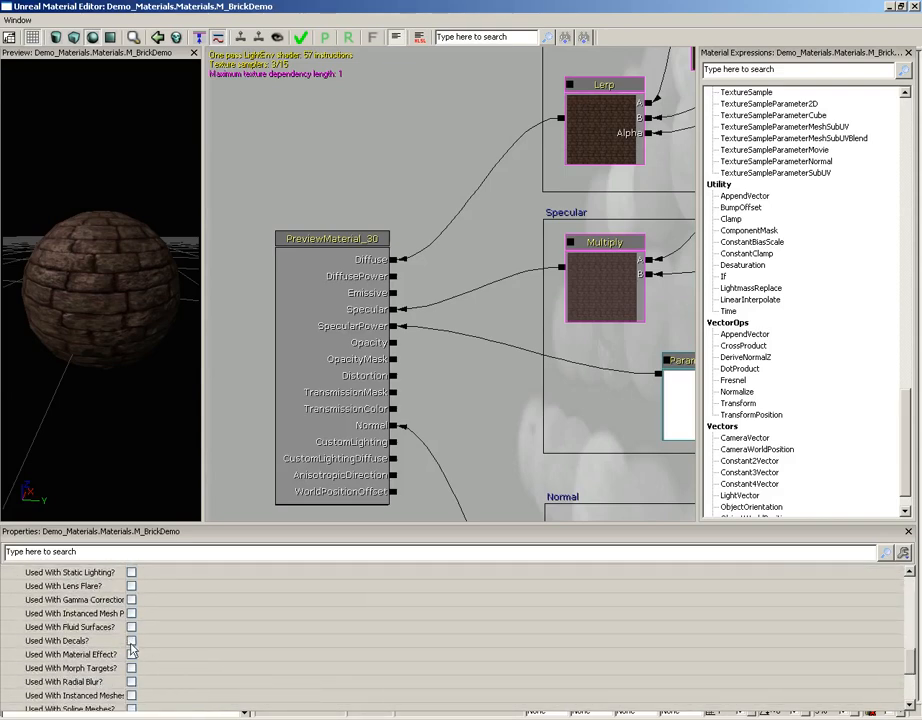
{"action": "left_click_drag", "start_coordinate": [913, 655], "coordinate": [913, 580]}
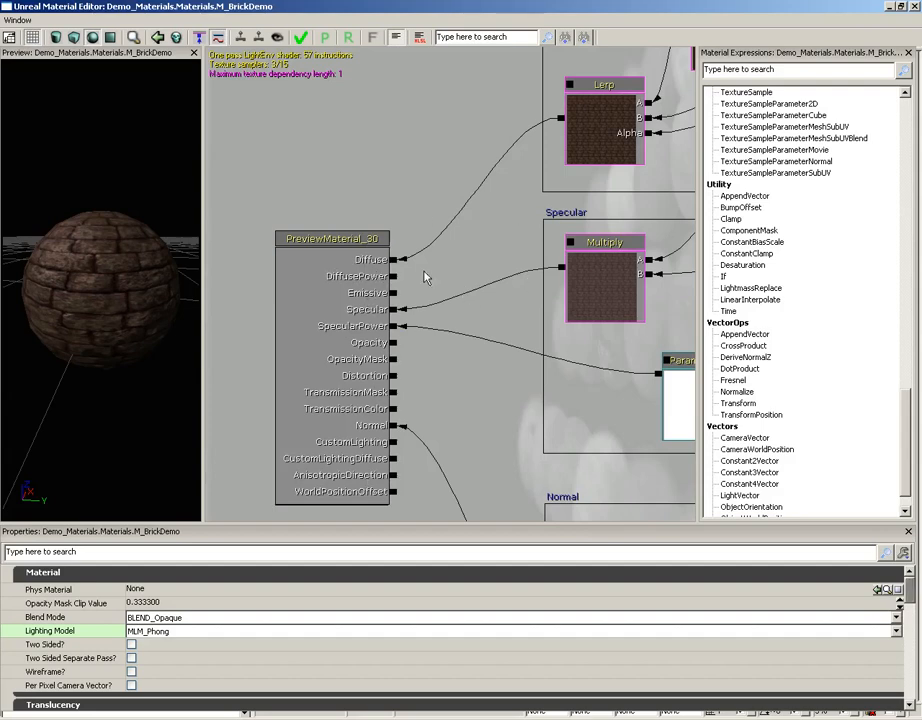
Add a Constant expression beside the PreviewMaterial node, set its R value to 1, and connect it to DiffusePower.
{"action": "left_click_drag", "start_coordinate": [424, 278], "coordinate": [405, 173]}
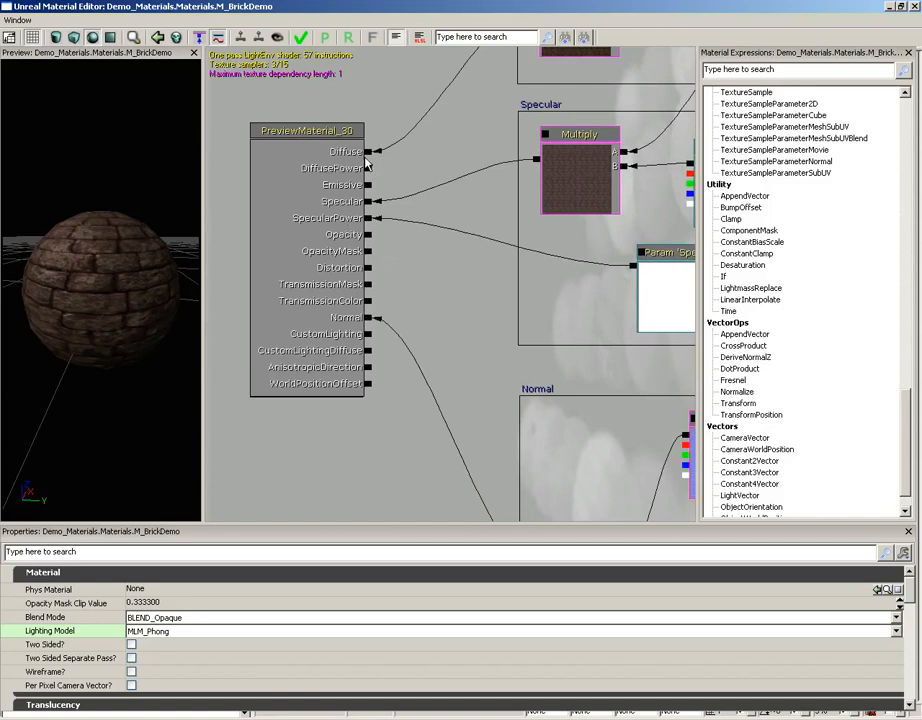
{"action": "right_click_drag", "start_coordinate": [138, 307], "coordinate": [114, 306]}
{"action": "left_click_drag", "start_coordinate": [114, 306], "coordinate": [202, 267]}
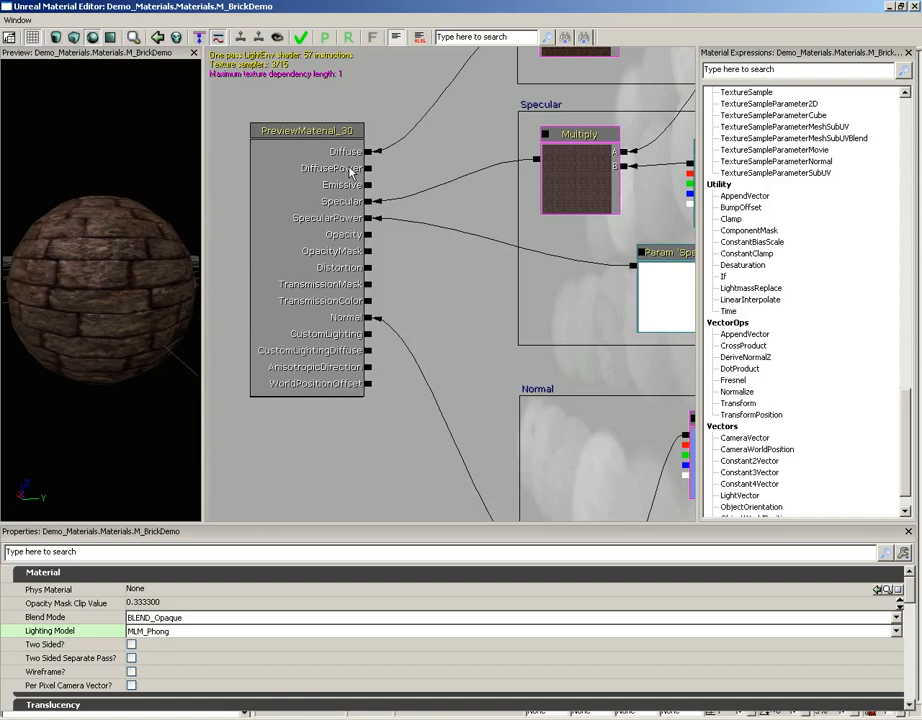
{"action": "left_click", "coordinate": [435, 155]}
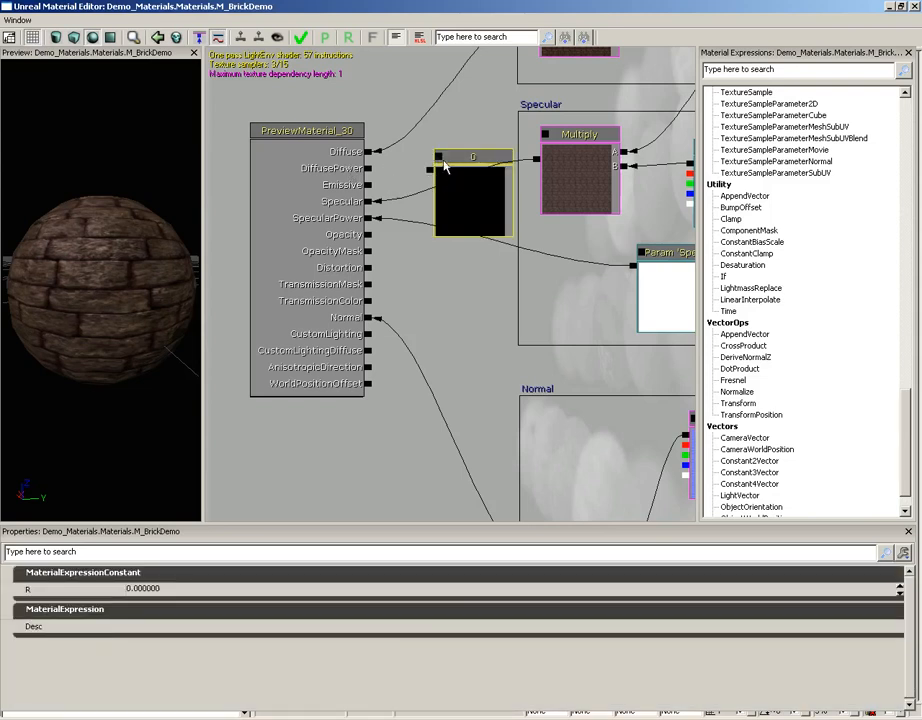
{"action": "left_click", "coordinate": [150, 588]}
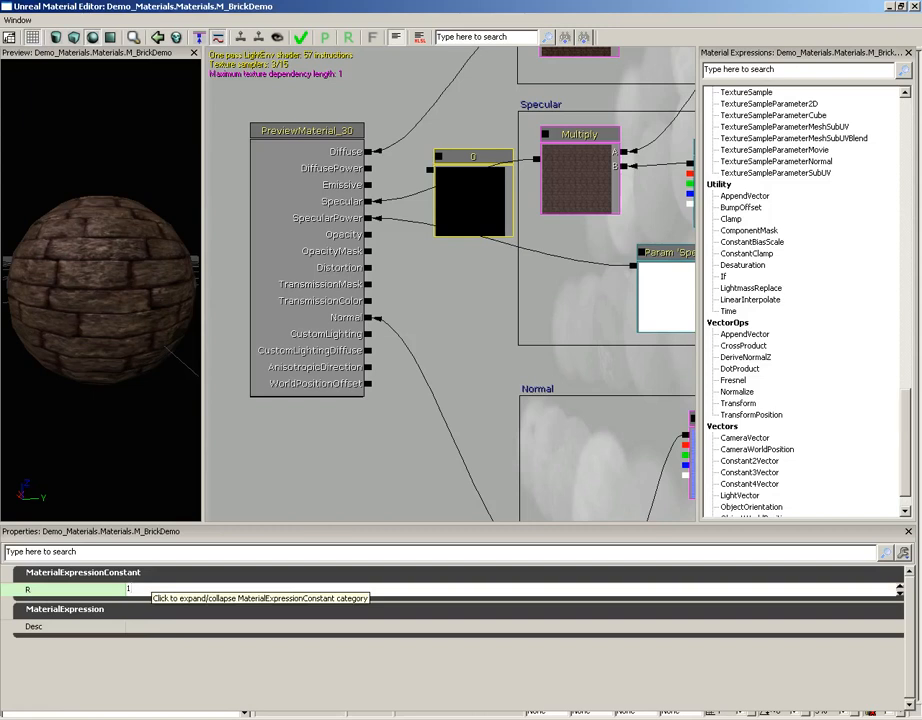
{"action": "type", "text": "1"}
{"action": "key", "text": "Return"}
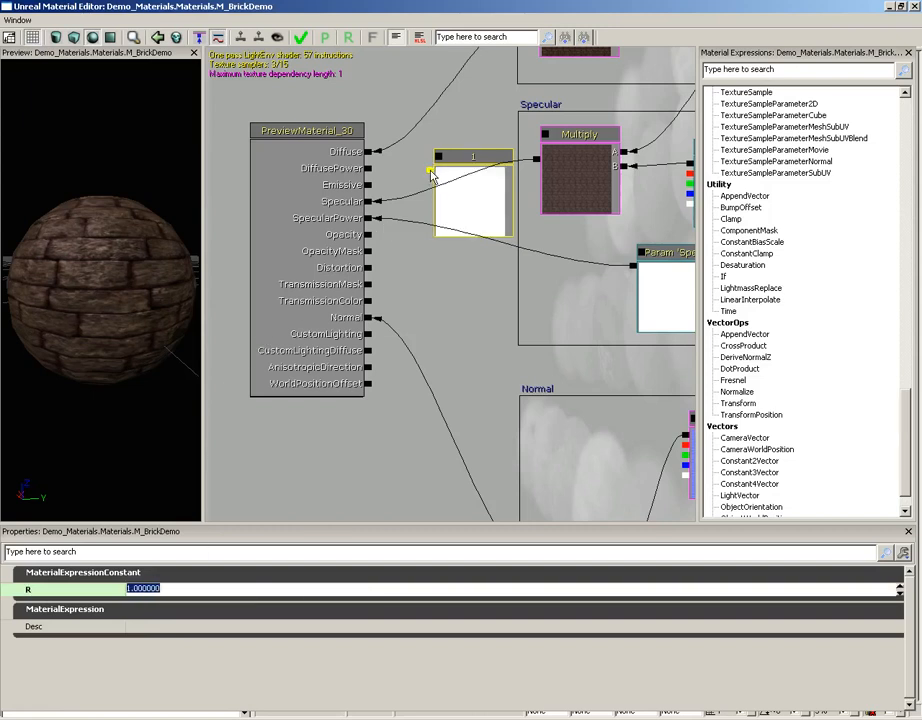
{"action": "left_click", "coordinate": [370, 172]}
{"action": "left_click_drag", "start_coordinate": [165, 300], "coordinate": [205, 238]}
Set the DiffusePower constant's R value to 10 and inspect the preview sphere's shading from several angles.
{"action": "left_click", "coordinate": [477, 220]}
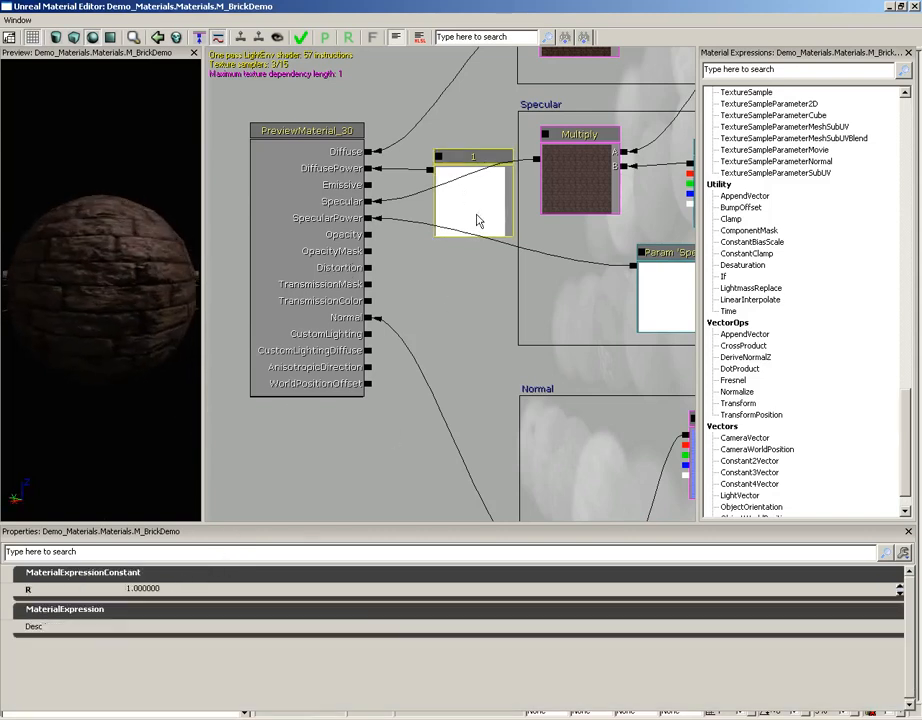
{"action": "left_click", "coordinate": [150, 588]}
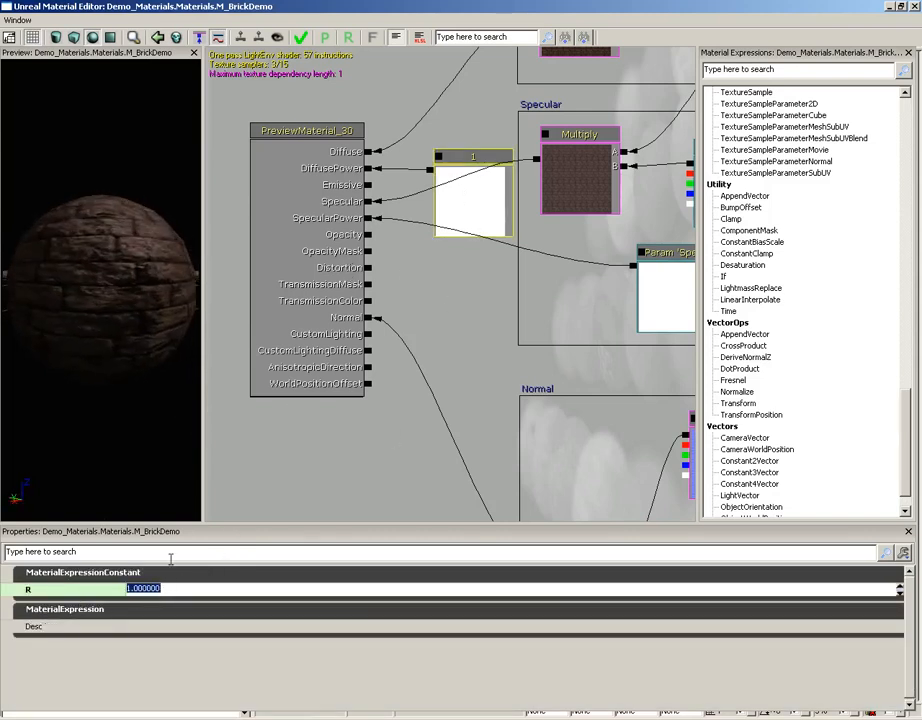
{"action": "type", "text": "10"}
{"action": "key", "text": "Return"}
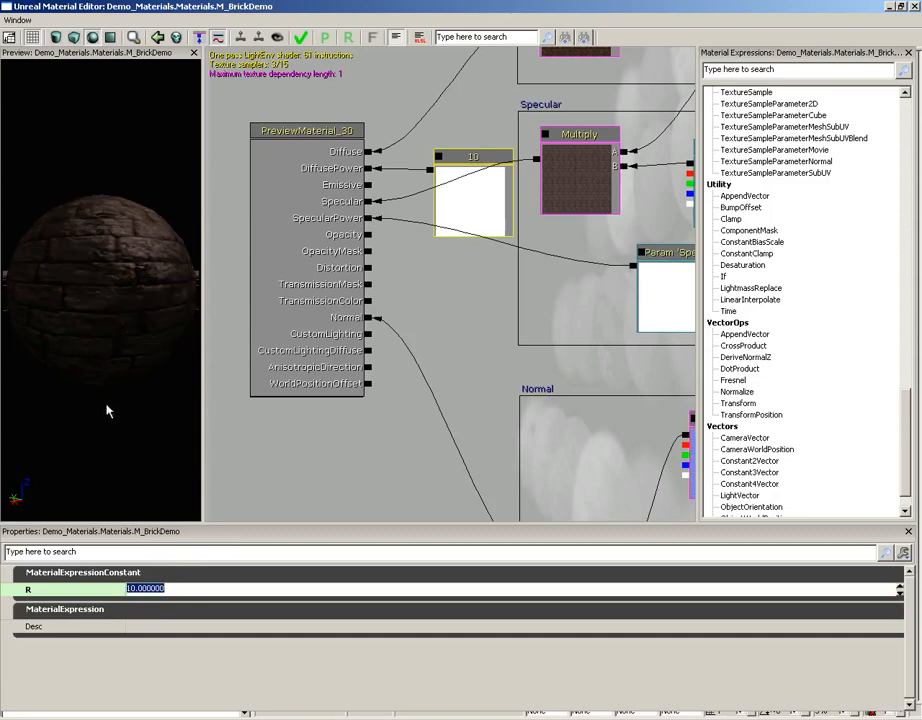
{"action": "left_click_drag", "start_coordinate": [4, 352], "coordinate": [47, 332]}
{"action": "left_click_drag", "start_coordinate": [140, 266], "coordinate": [114, 244]}
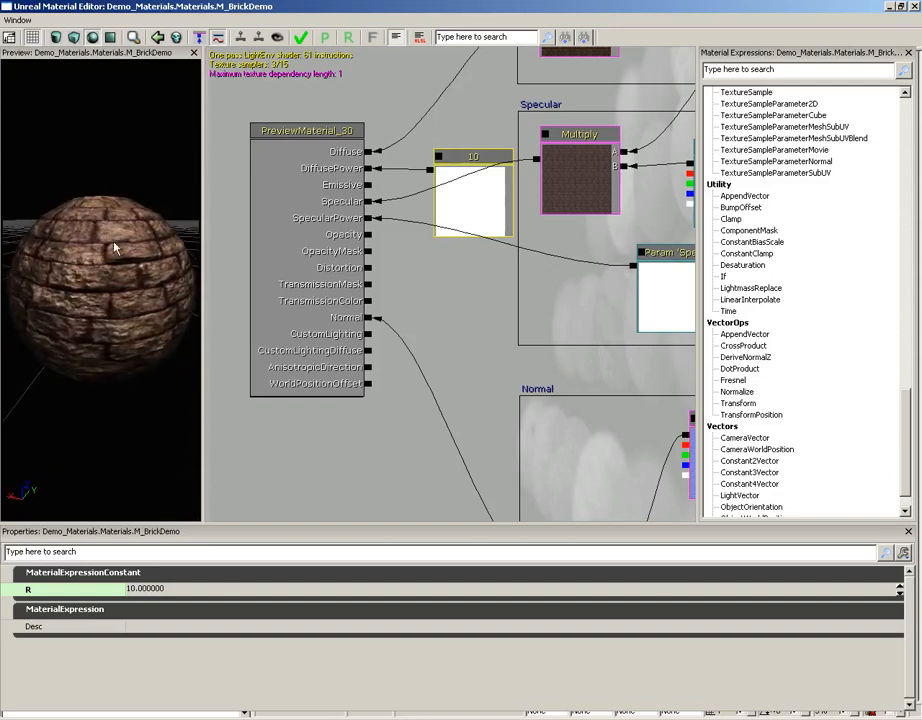
{"action": "left_click_drag", "start_coordinate": [123, 200], "coordinate": [109, 261]}
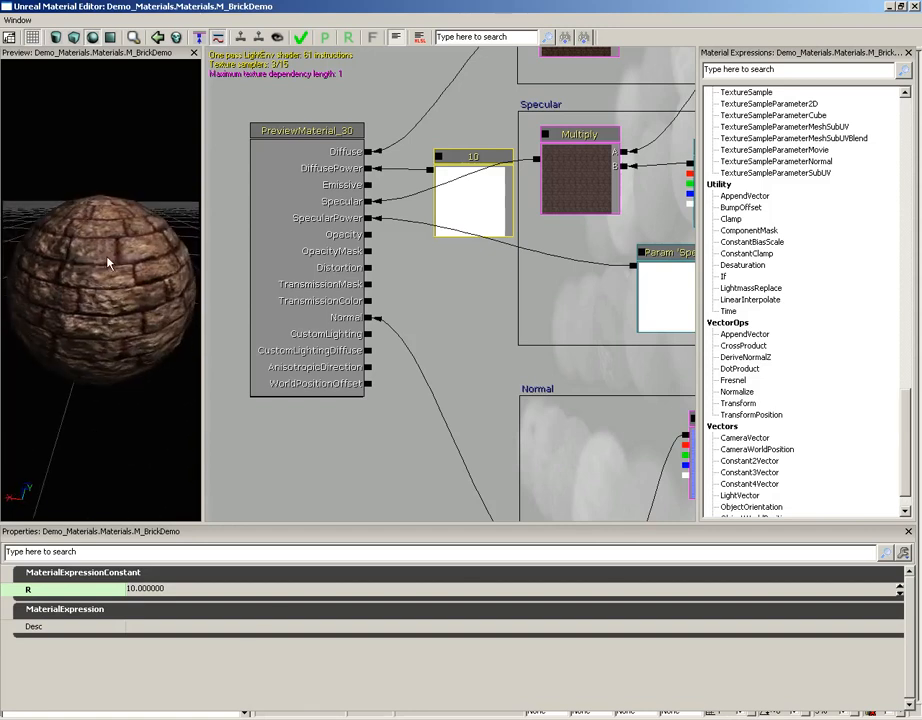
Try an R value of 5 on the DiffusePower constant, set it back to 1, and check the preview sphere.
{"action": "left_click", "coordinate": [150, 588]}
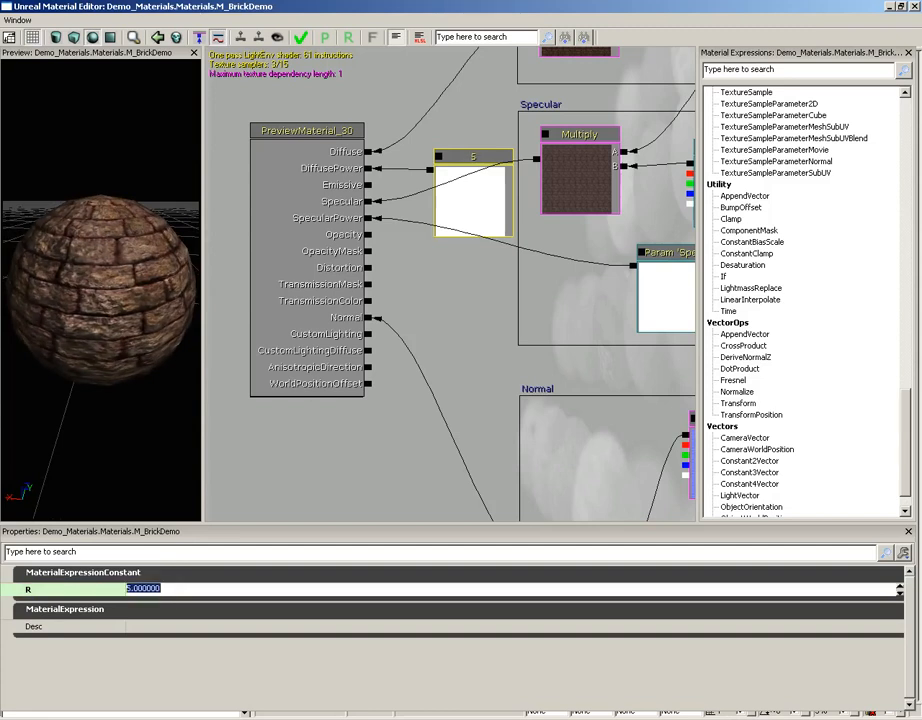
{"action": "type", "text": "1"}
{"action": "key", "text": "Return"}
{"action": "left_click_drag", "start_coordinate": [113, 329], "coordinate": [110, 225]}
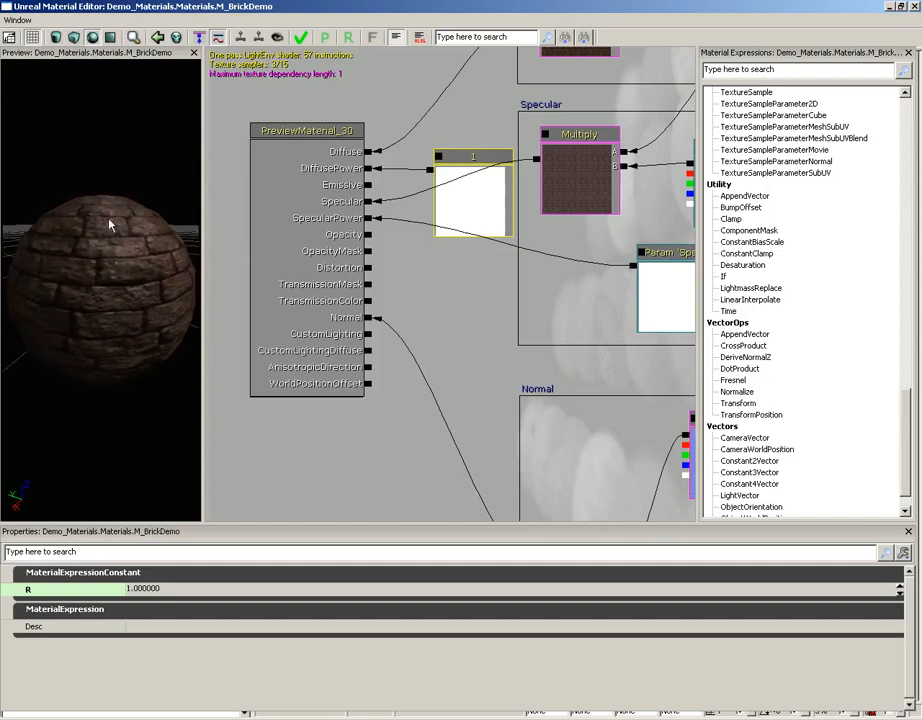
Break the constant's connection to DiffusePower and select the loose Constant node beside the Specular group.
{"action": "left_click", "coordinate": [487, 210]}
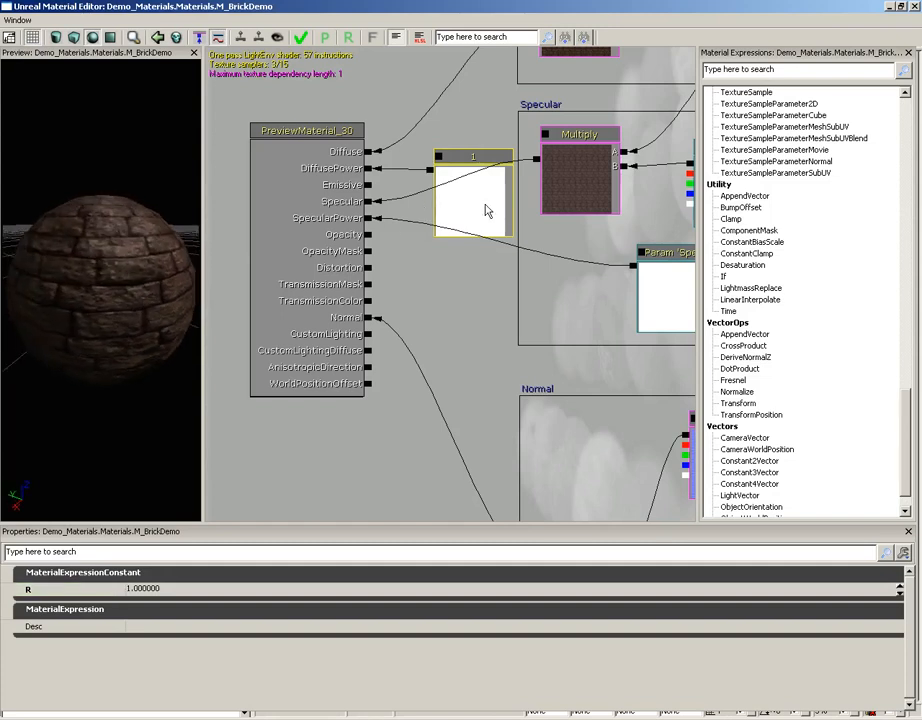
{"action": "left_click", "coordinate": [431, 174]}
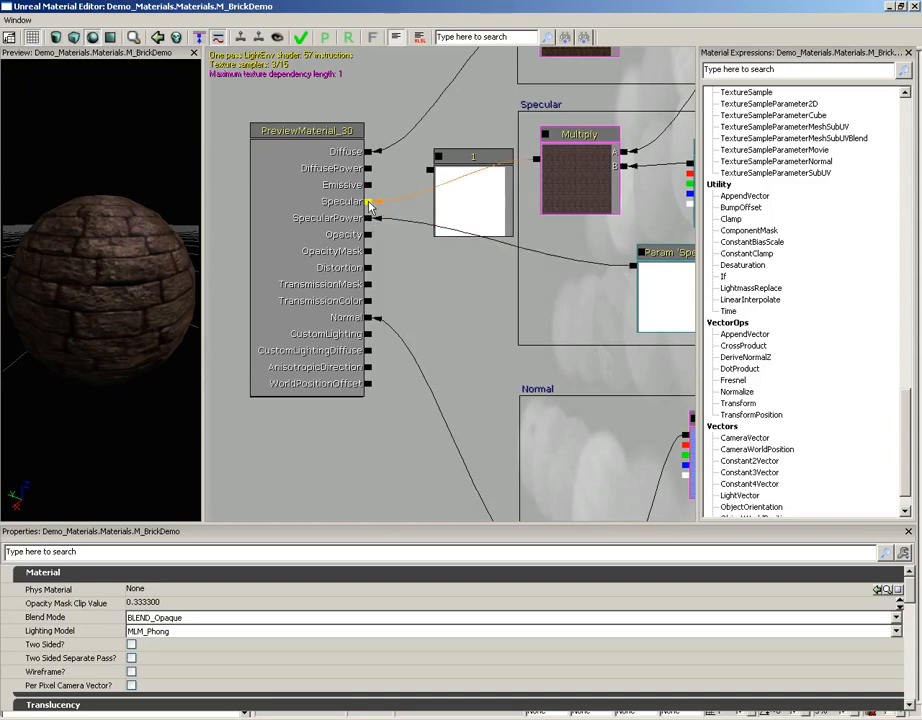
{"action": "left_click_drag", "start_coordinate": [442, 273], "coordinate": [294, 320]}
{"action": "left_click", "coordinate": [346, 262]}
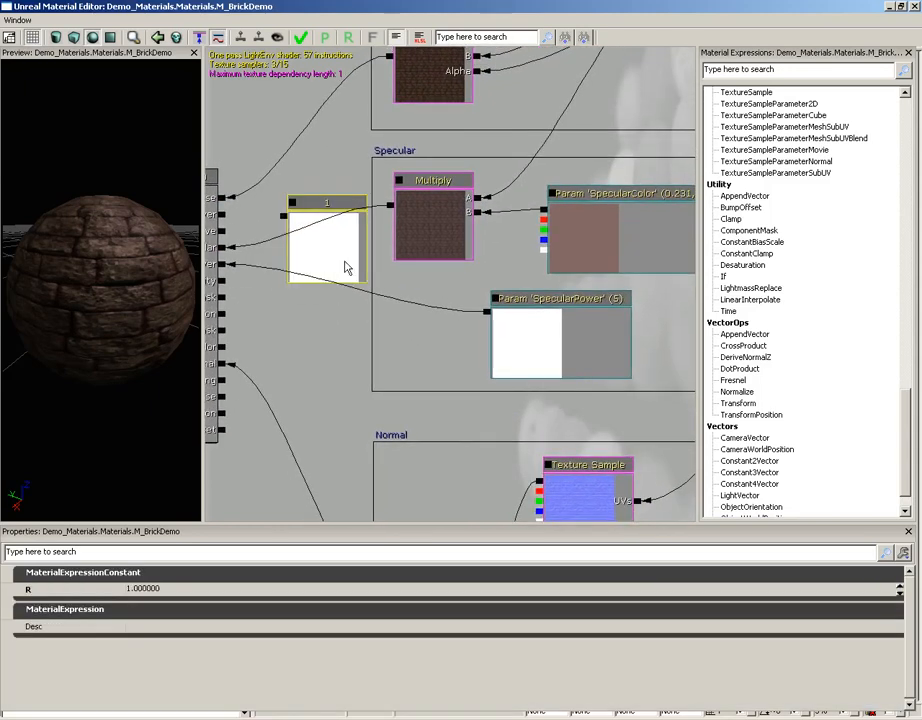
Set the SpecularColor parameter's default value to white (255, 255, 255) and inspect the highlights on the preview sphere.
{"action": "left_click", "coordinate": [594, 264]}
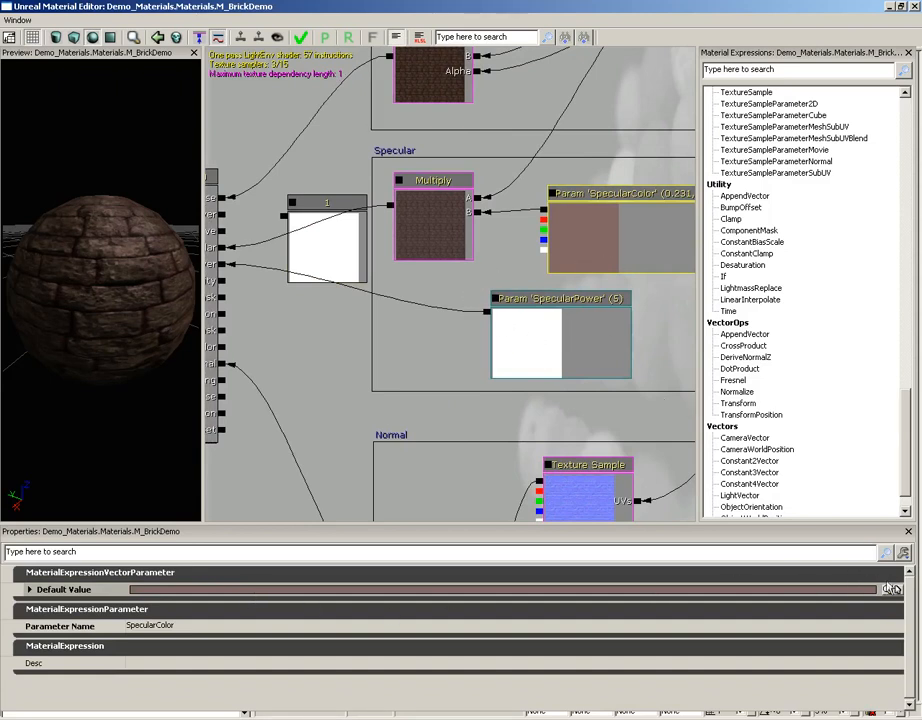
{"action": "left_click", "coordinate": [890, 589]}
{"action": "left_click", "coordinate": [144, 147]}
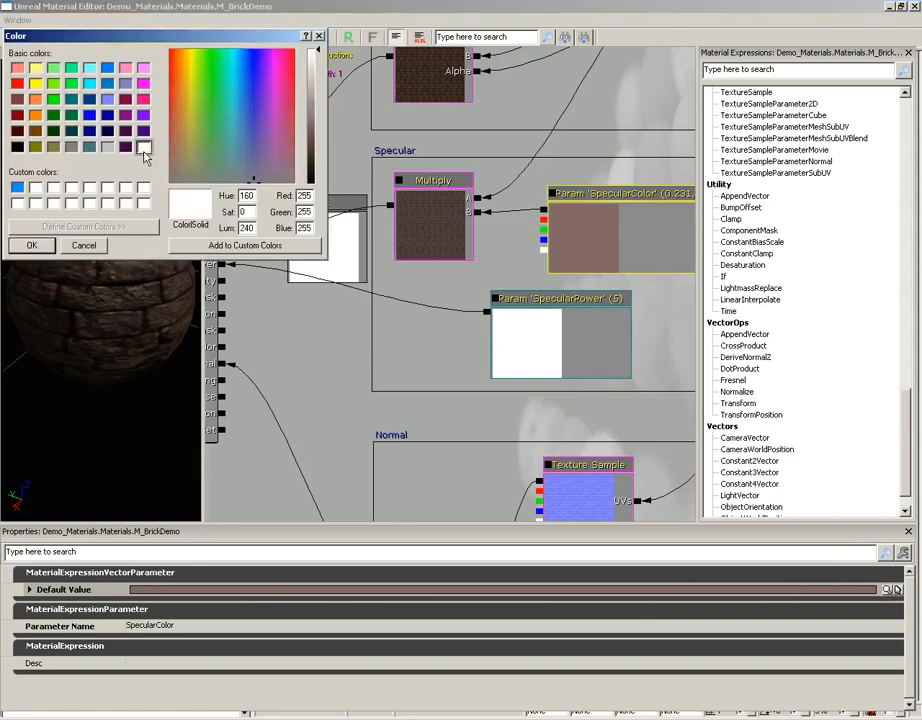
{"action": "left_click", "coordinate": [33, 245]}
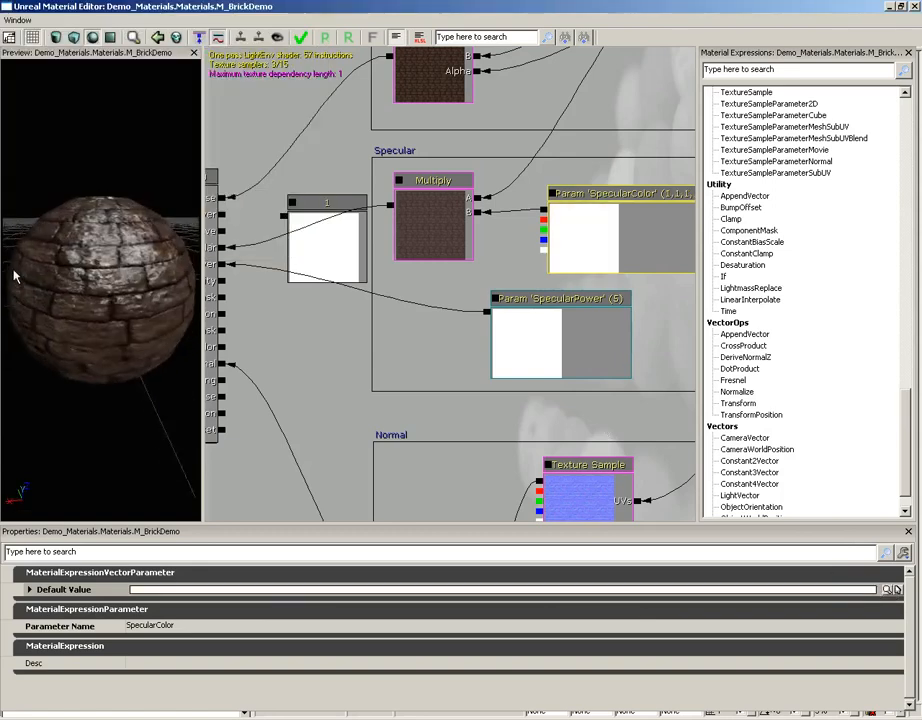
{"action": "left_click_drag", "start_coordinate": [14, 277], "coordinate": [78, 202]}
Set the SpecularPower parameter's default value to 1 and inspect the preview sphere from several angles.
{"action": "left_click_drag", "start_coordinate": [335, 317], "coordinate": [355, 293]}
{"action": "left_click", "coordinate": [581, 362]}
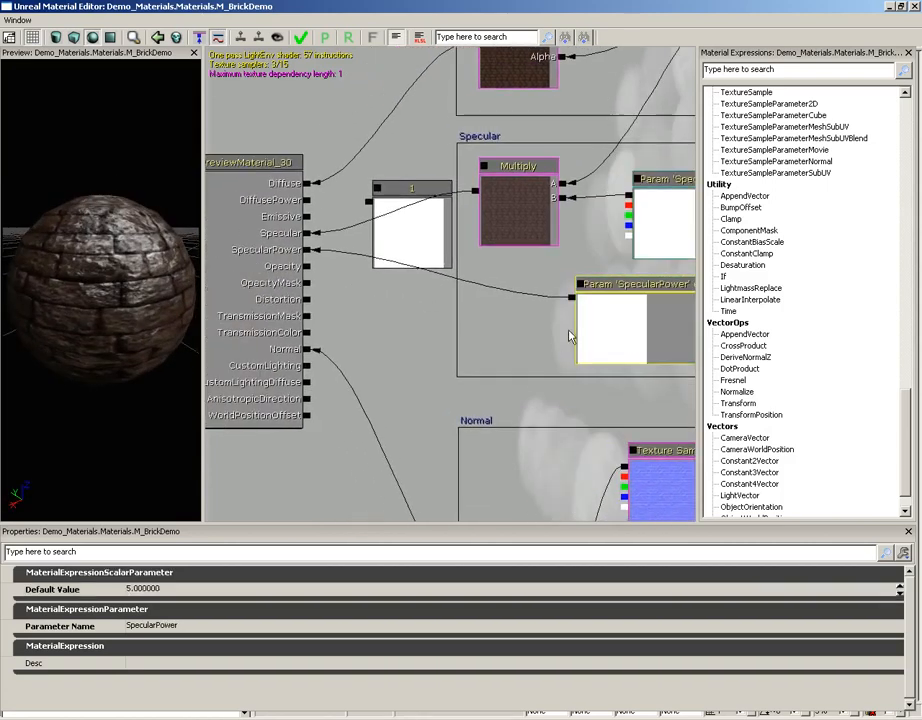
{"action": "left_click", "coordinate": [150, 589]}
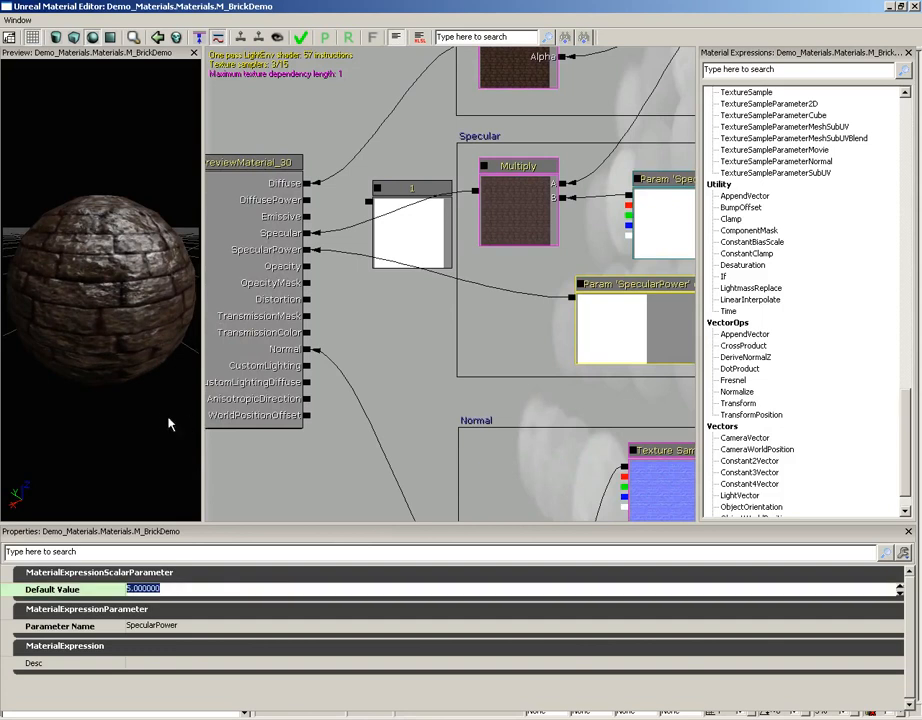
{"action": "left_click_drag", "start_coordinate": [168, 418], "coordinate": [158, 409]}
{"action": "left_click", "coordinate": [146, 596]}
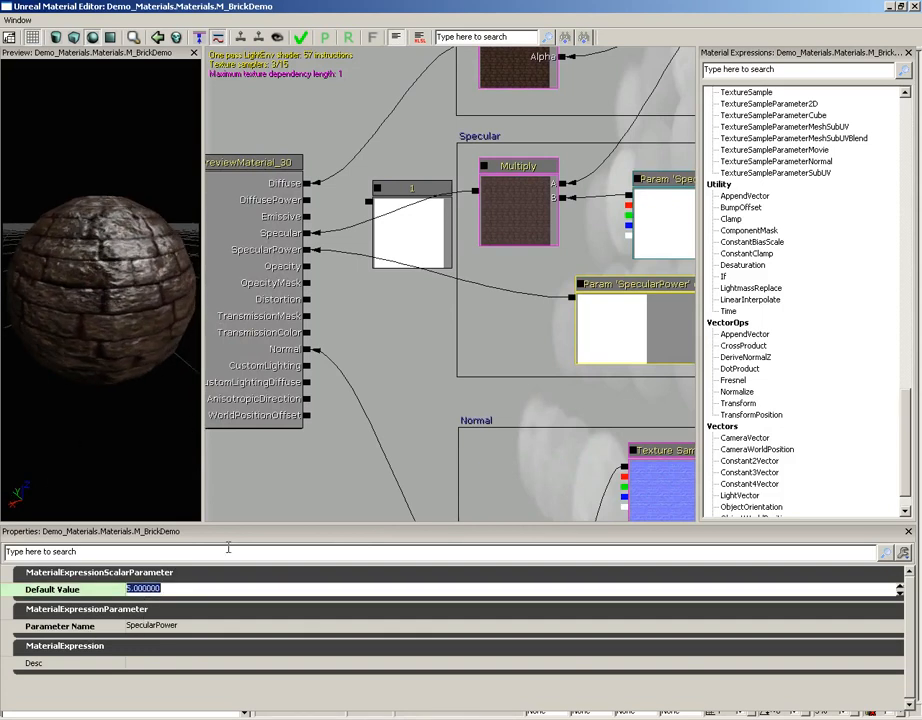
{"action": "type", "text": "1"}
{"action": "key", "text": "Return"}
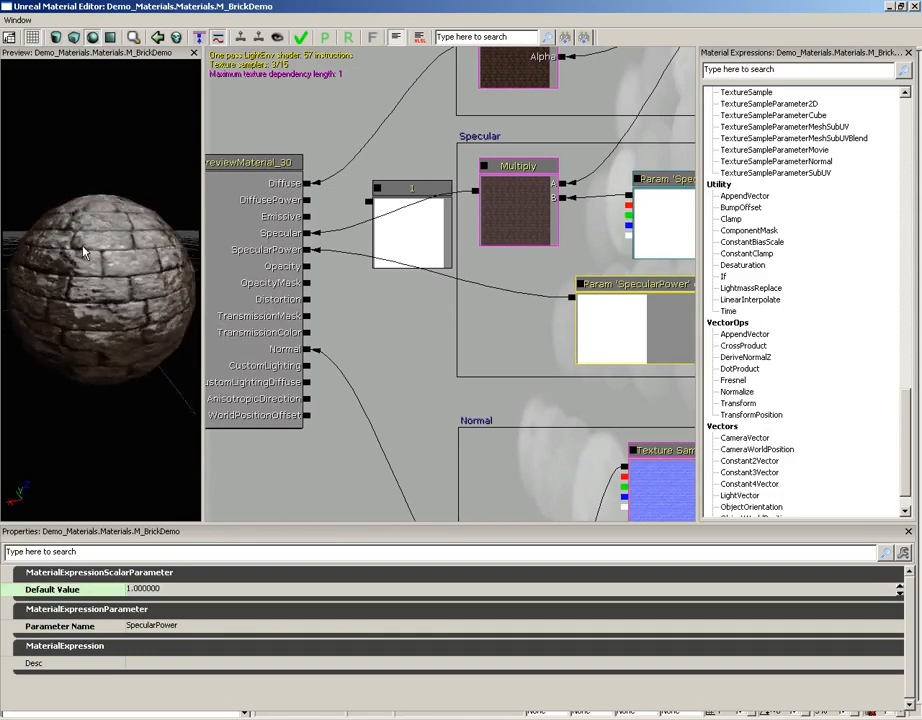
{"action": "left_click_drag", "start_coordinate": [4, 214], "coordinate": [165, 364]}
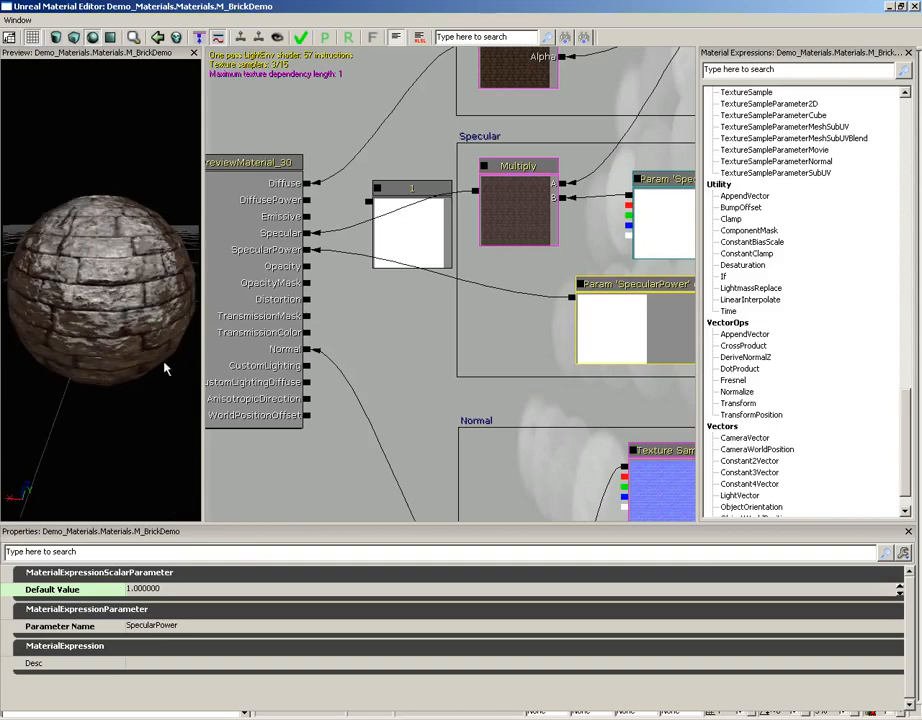
Set SpecularPower's default value to 10 and check how the highlight changes on the preview sphere.
{"action": "left_click", "coordinate": [163, 591]}
{"action": "type", "text": "10"}
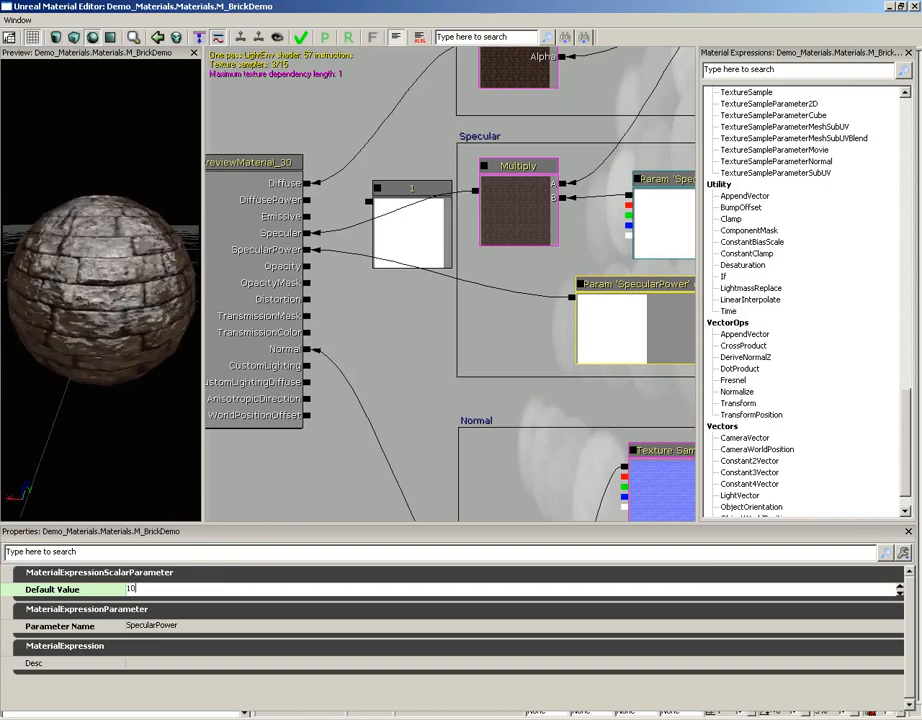
{"action": "key", "text": "Return"}
{"action": "mouse_move", "coordinate": [197, 418]}
{"action": "left_mouse_down"}
{"action": "mouse_move", "coordinate": [84, 290]}
{"action": "mouse_move", "coordinate": [105, 152]}
{"action": "mouse_move", "coordinate": [101, 285]}
{"action": "mouse_move", "coordinate": [83, 210]}
{"action": "left_mouse_up"}
Set SpecularPower's default value to 20 and check the preview sphere's highlight.
{"action": "left_click", "coordinate": [145, 590]}
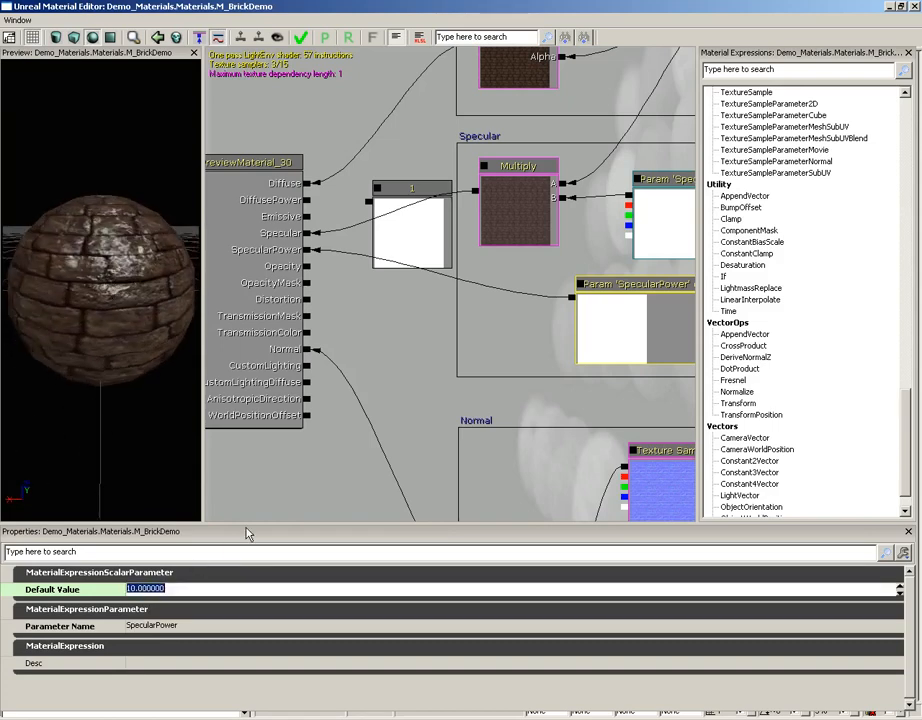
{"action": "type", "text": "20"}
{"action": "key", "text": "Return"}
{"action": "left_click_drag", "start_coordinate": [106, 189], "coordinate": [130, 215]}
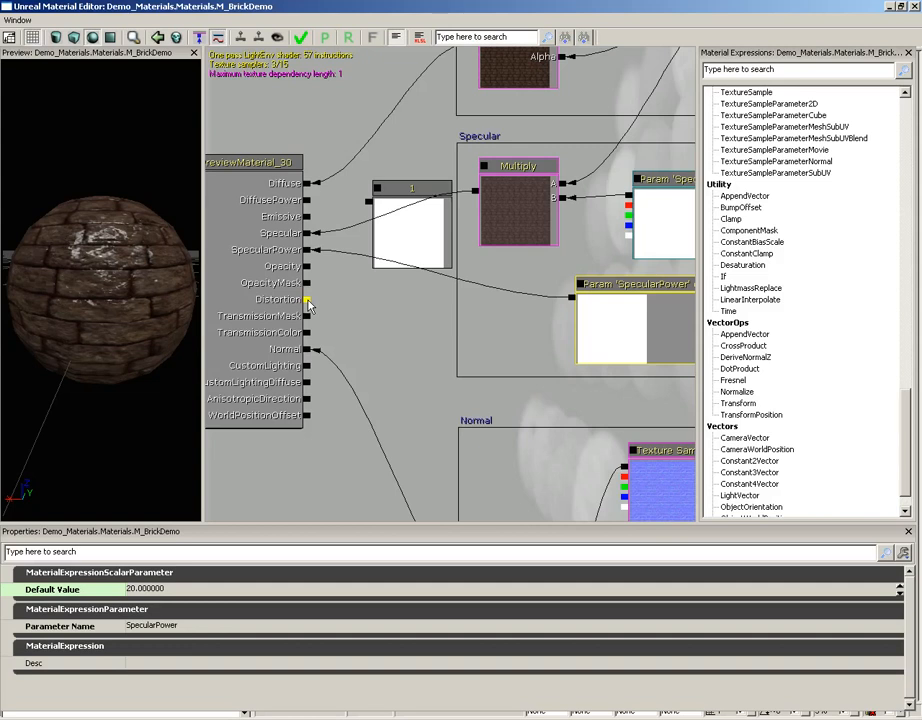
Set the material's Blend Mode to BLEND_Additive on the PreviewMaterial node and inspect the preview sphere.
{"action": "left_click", "coordinate": [270, 287]}
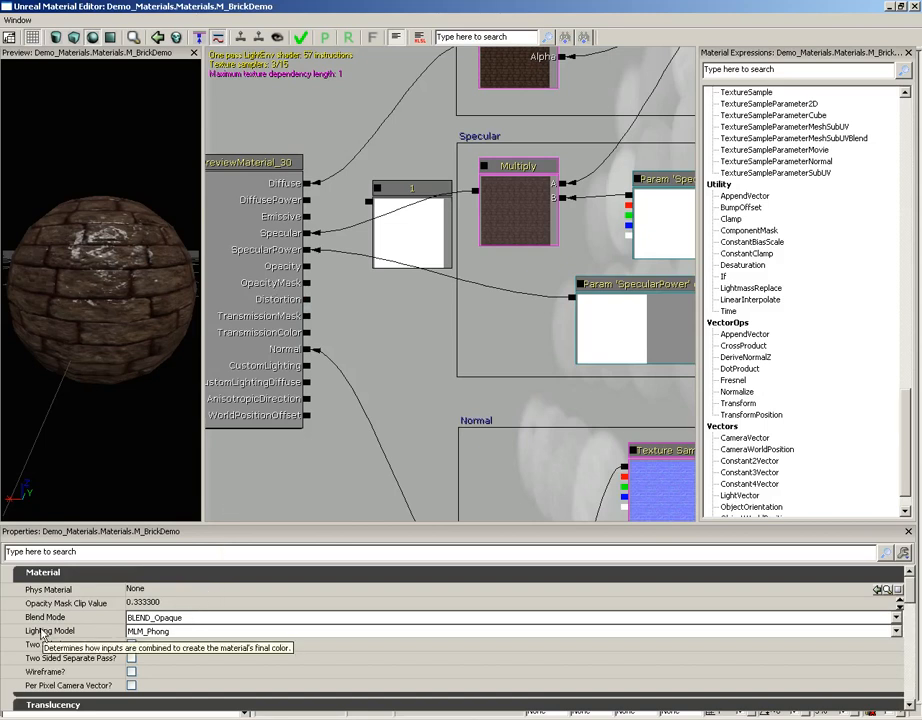
{"action": "mouse_move", "coordinate": [44, 622]}
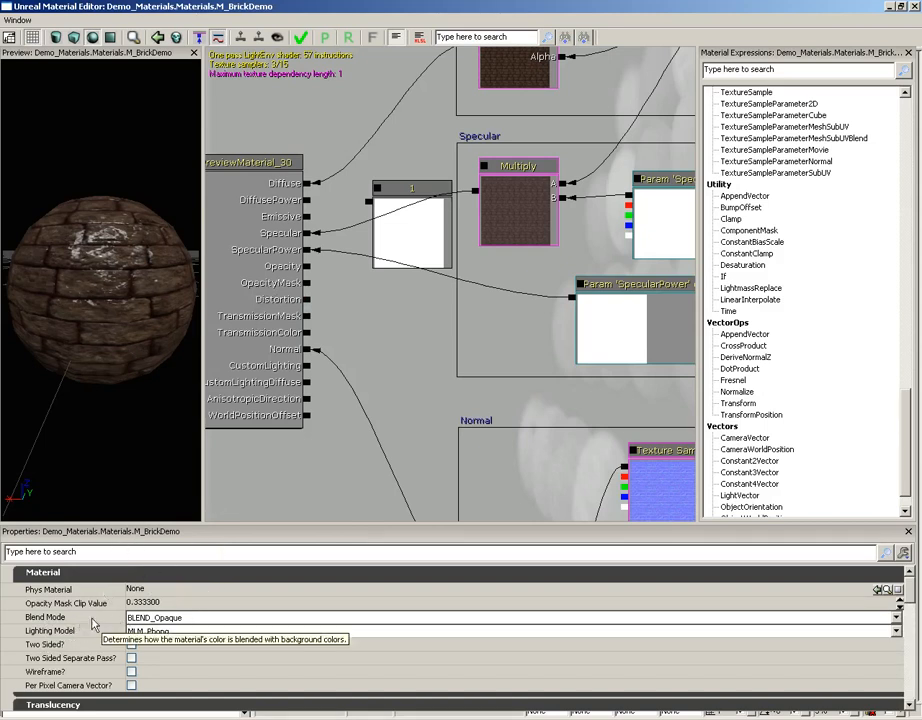
{"action": "left_click", "coordinate": [186, 618]}
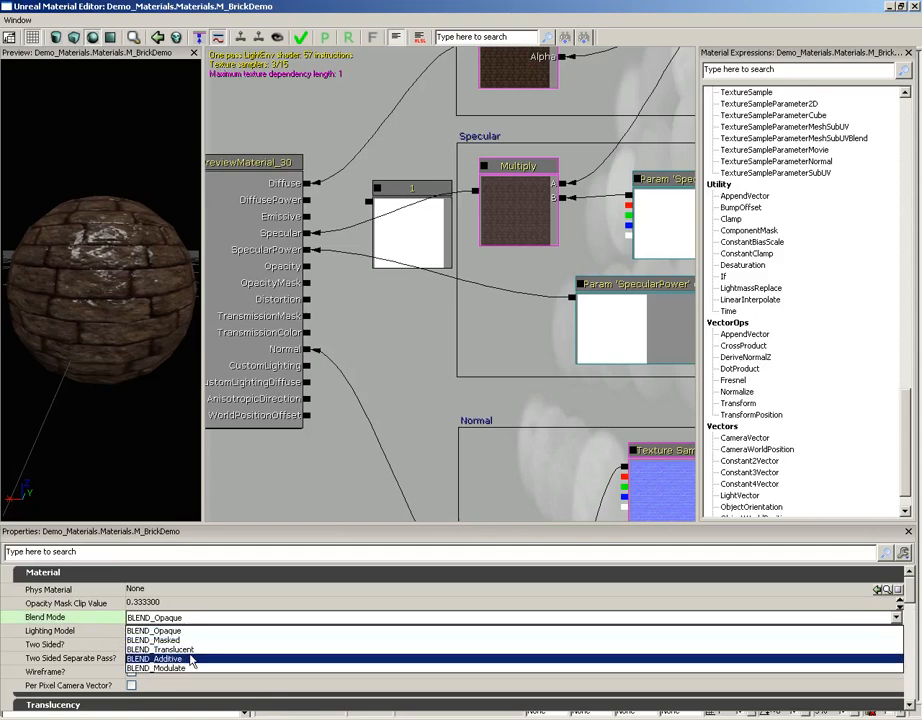
{"action": "left_click", "coordinate": [191, 661]}
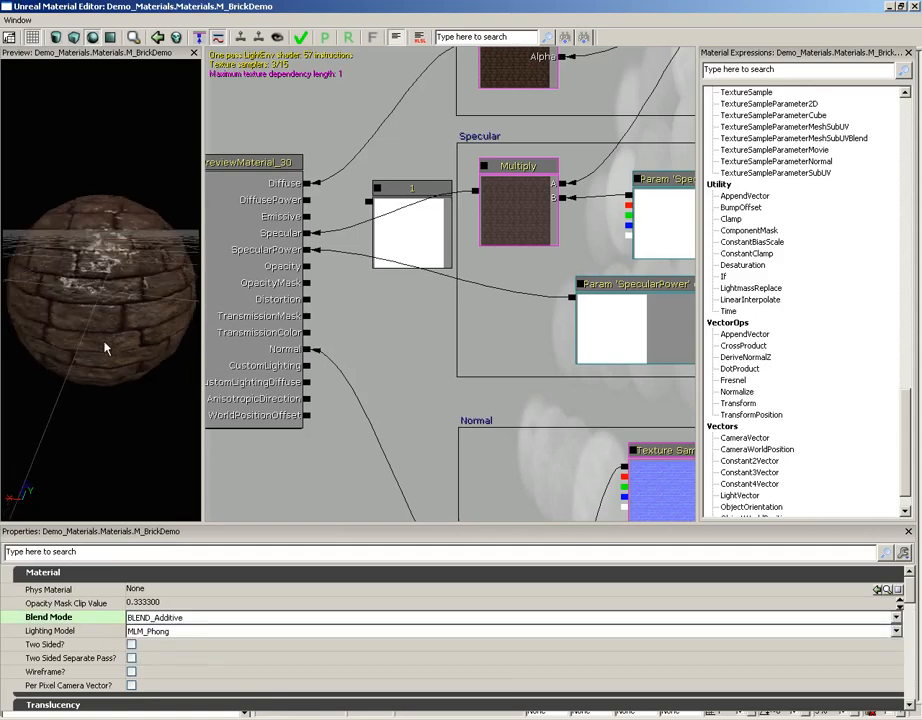
{"action": "left_click_drag", "start_coordinate": [107, 346], "coordinate": [98, 371]}
Set the material's Lighting Model to MLM_Unlit and check the preview.
{"action": "left_click", "coordinate": [140, 631]}
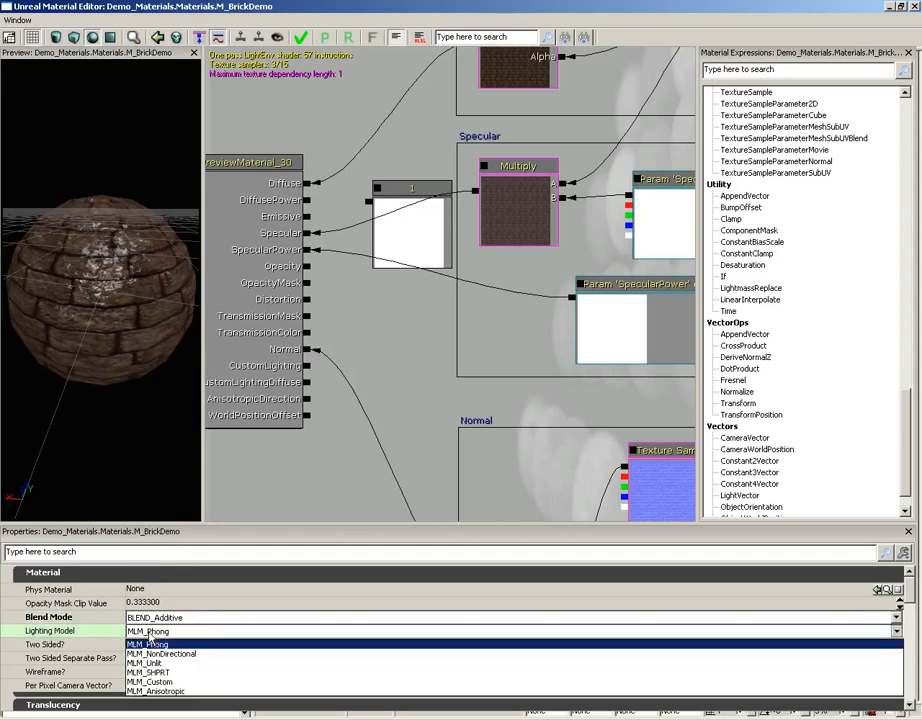
{"action": "left_click", "coordinate": [170, 663]}
{"action": "mouse_move", "coordinate": [117, 317]}
{"action": "left_mouse_down"}
{"action": "mouse_move", "coordinate": [93, 393]}
{"action": "mouse_move", "coordinate": [135, 316]}
{"action": "left_mouse_up"}
Connect the Normal group's Add node output to the Distortion input and inspect the preview from several angles.
{"action": "left_click_drag", "start_coordinate": [462, 418], "coordinate": [503, 339]}
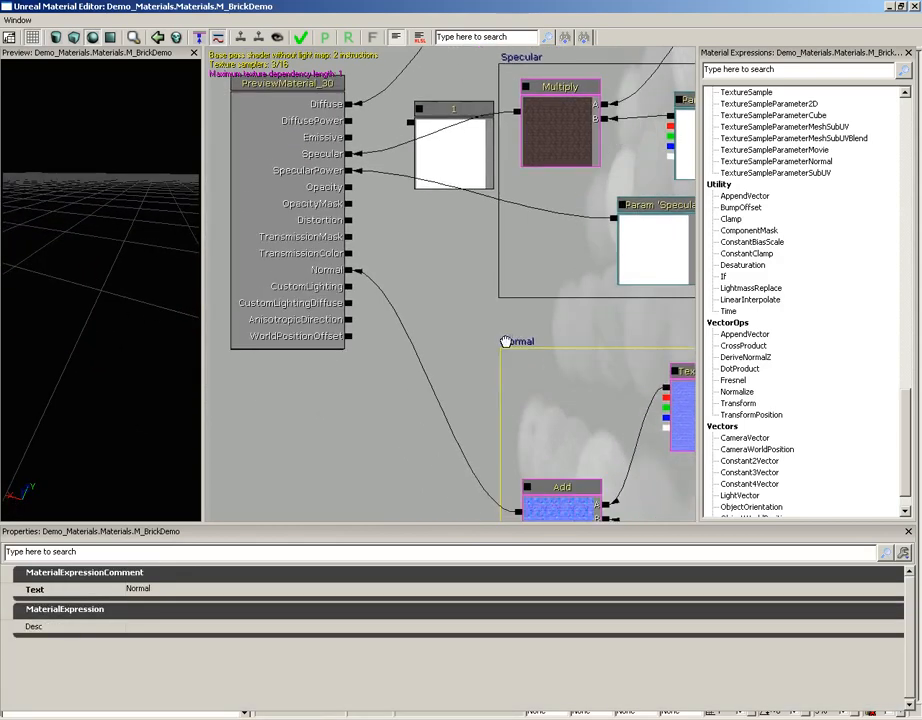
{"action": "left_click", "coordinate": [516, 511]}
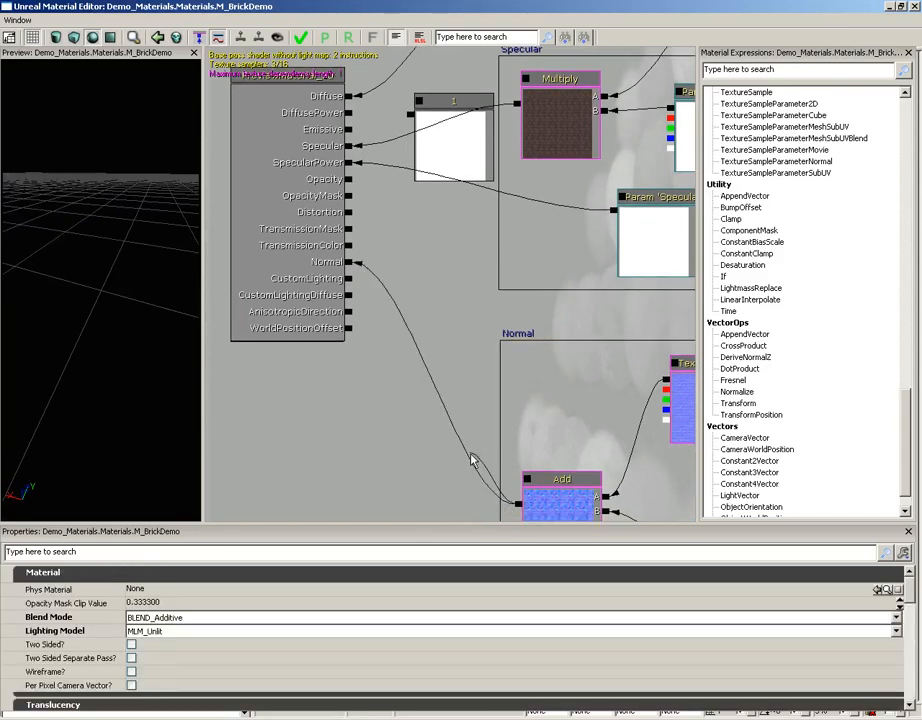
{"action": "left_click_drag", "start_coordinate": [516, 503], "coordinate": [350, 213]}
{"action": "mouse_move", "coordinate": [117, 220]}
{"action": "left_mouse_down"}
{"action": "mouse_move", "coordinate": [132, 233]}
{"action": "mouse_move", "coordinate": [128, 226]}
{"action": "left_mouse_up"}
{"action": "left_click_drag", "start_coordinate": [82, 288], "coordinate": [140, 268]}
{"action": "mouse_move", "coordinate": [124, 258]}
{"action": "left_mouse_down"}
{"action": "mouse_move", "coordinate": [49, 226]}
{"action": "mouse_move", "coordinate": [88, 204]}
{"action": "mouse_move", "coordinate": [57, 162]}
{"action": "mouse_move", "coordinate": [23, 144]}
{"action": "mouse_move", "coordinate": [23, 163]}
{"action": "mouse_move", "coordinate": [35, 150]}
{"action": "mouse_move", "coordinate": [128, 266]}
{"action": "left_mouse_up"}
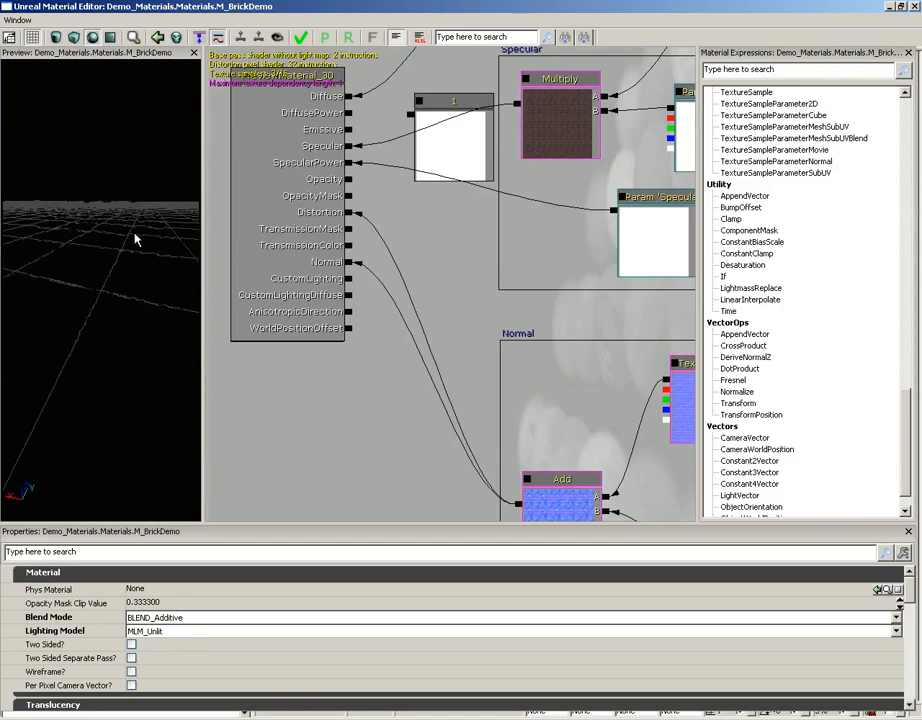
Return the material's Blend Mode to BLEND_Opaque and its Lighting Model to MLM_Phong.
{"action": "left_click", "coordinate": [173, 619]}
{"action": "left_click", "coordinate": [160, 631]}
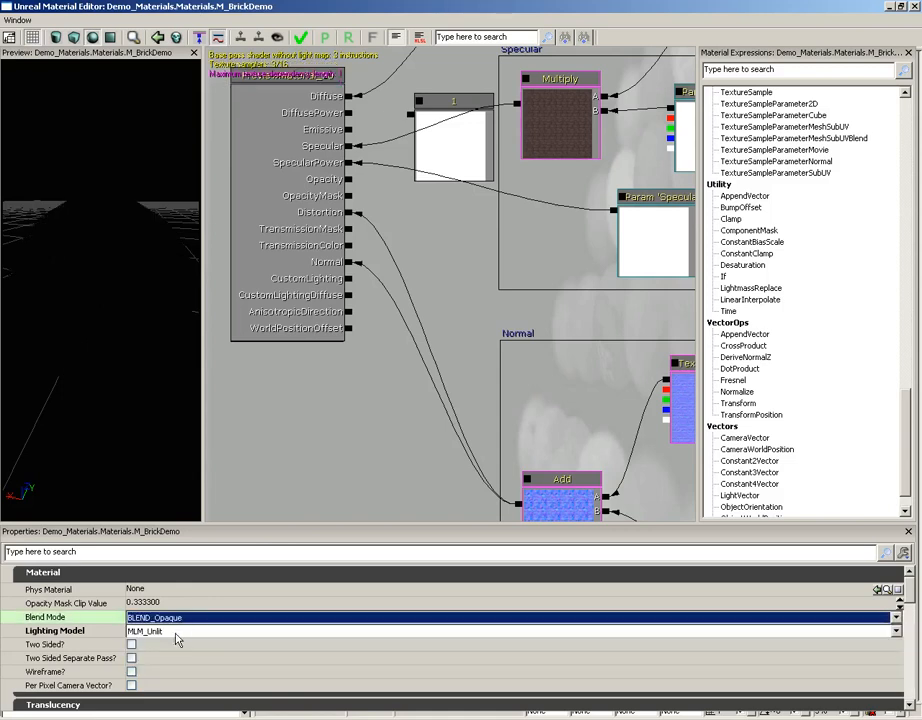
{"action": "left_click", "coordinate": [170, 632]}
{"action": "left_click", "coordinate": [165, 645]}
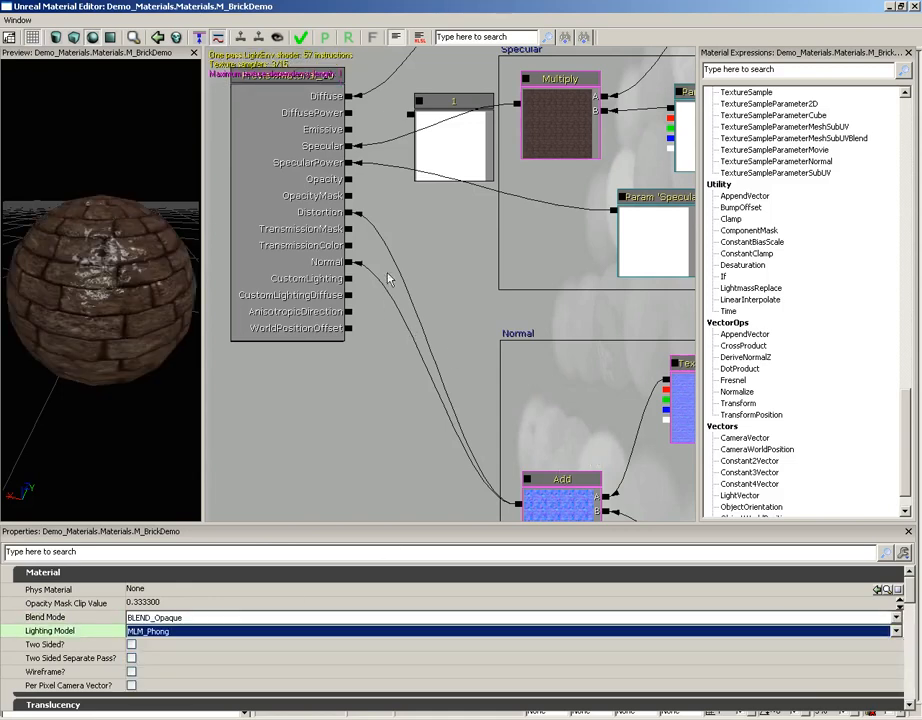
Break the connection between the Add node and the Distortion input.
{"action": "left_click", "coordinate": [347, 216], "text": "alt"}
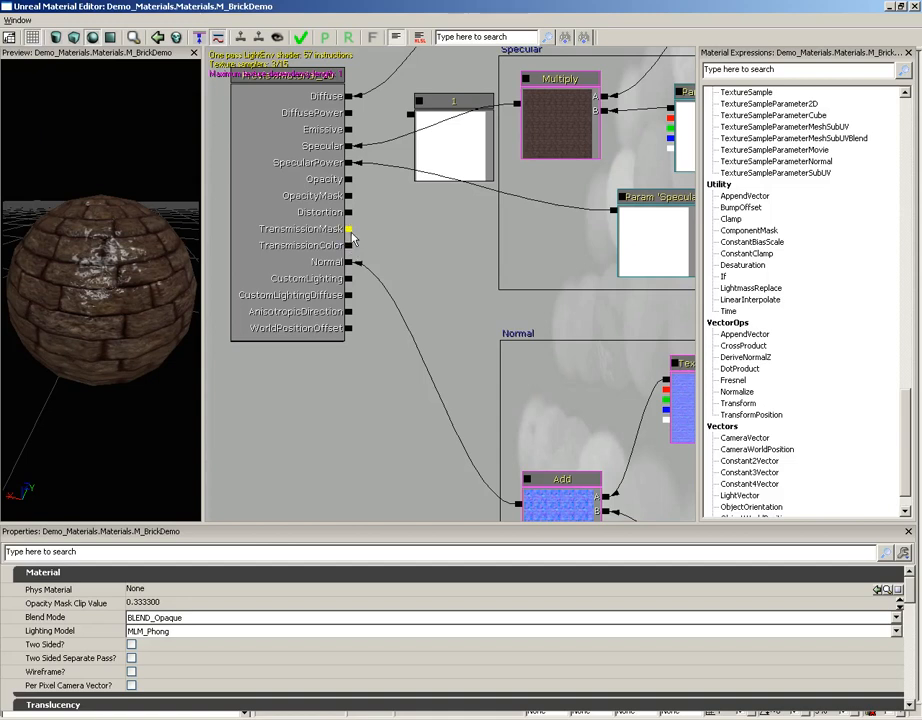
{"action": "left_click", "coordinate": [404, 235]}
Add a VectorParameter beside the PreviewMaterial node and set its default value to red (240, 19, 19).
{"action": "scroll", "coordinate": [907, 435], "scroll_direction": "down", "scroll_amount": 1}
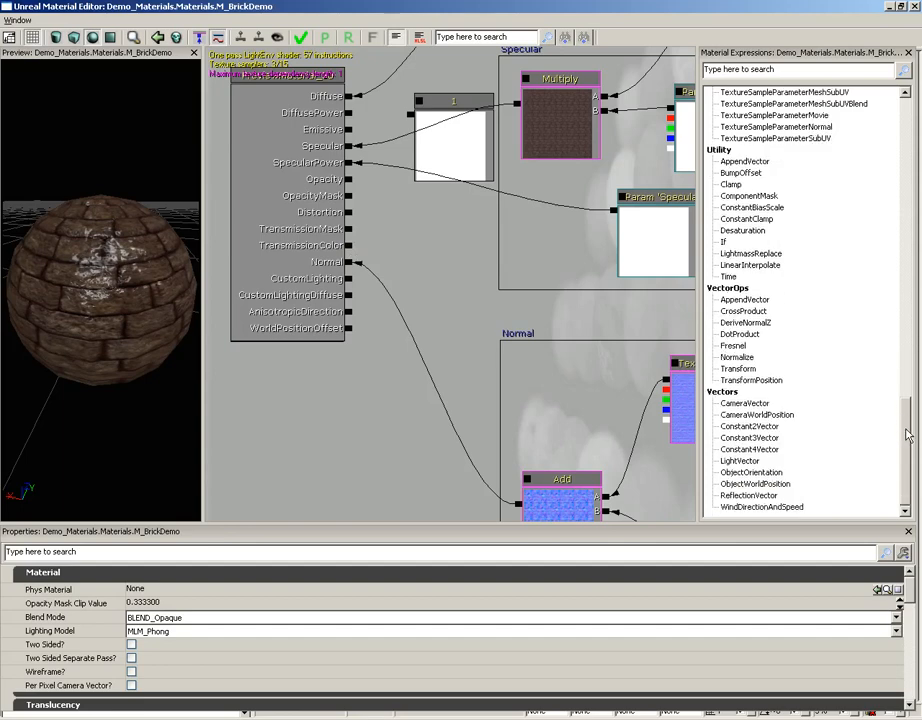
{"action": "left_click_drag", "start_coordinate": [907, 435], "coordinate": [907, 262]}
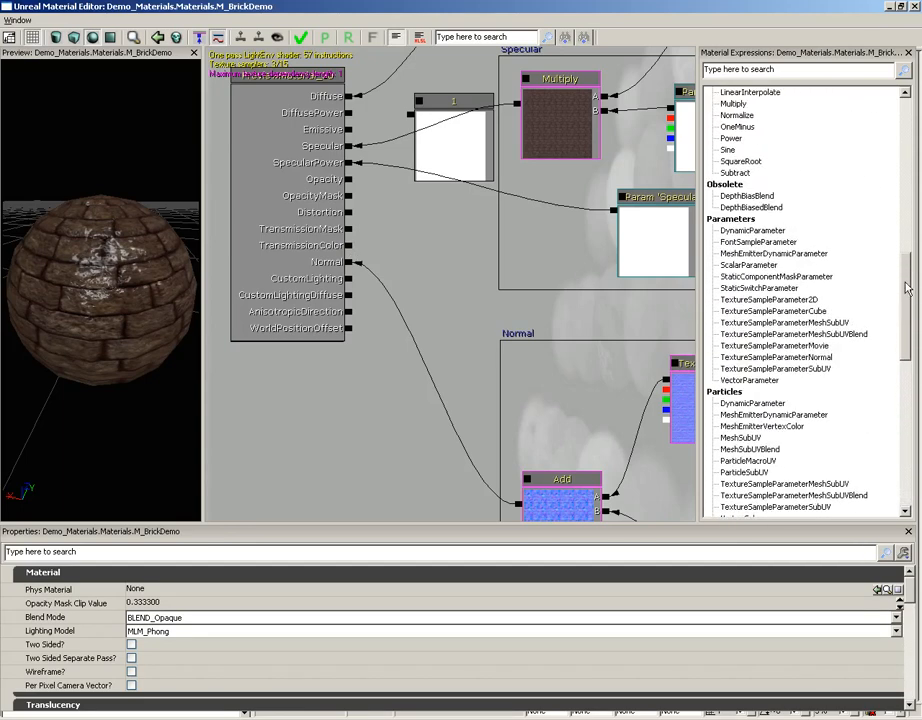
{"action": "left_click", "coordinate": [462, 290]}
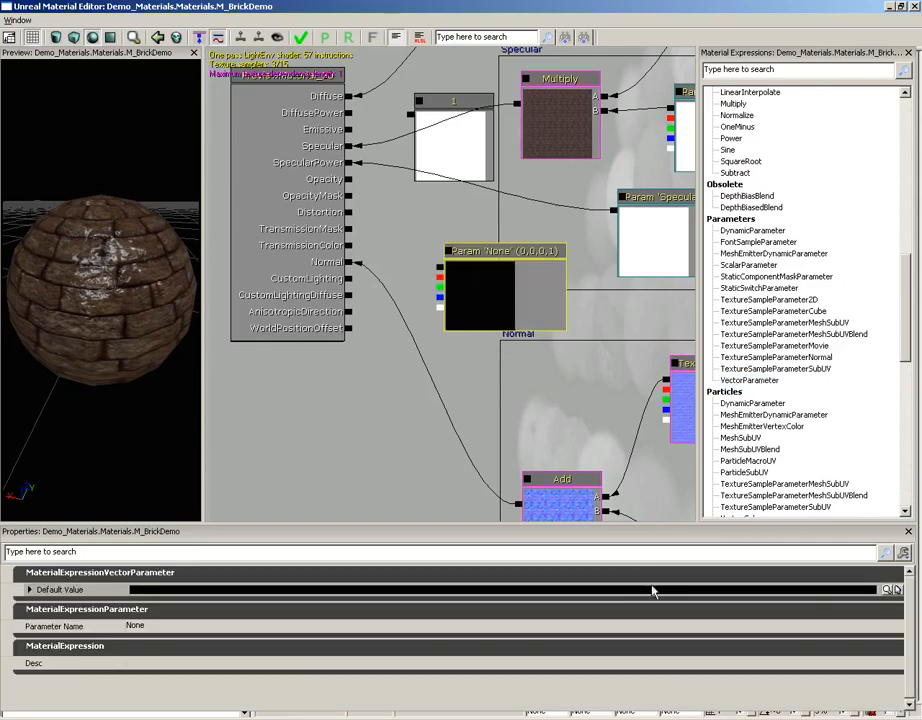
{"action": "left_click", "coordinate": [885, 589]}
{"action": "left_click_drag", "start_coordinate": [226, 110], "coordinate": [254, 124]}
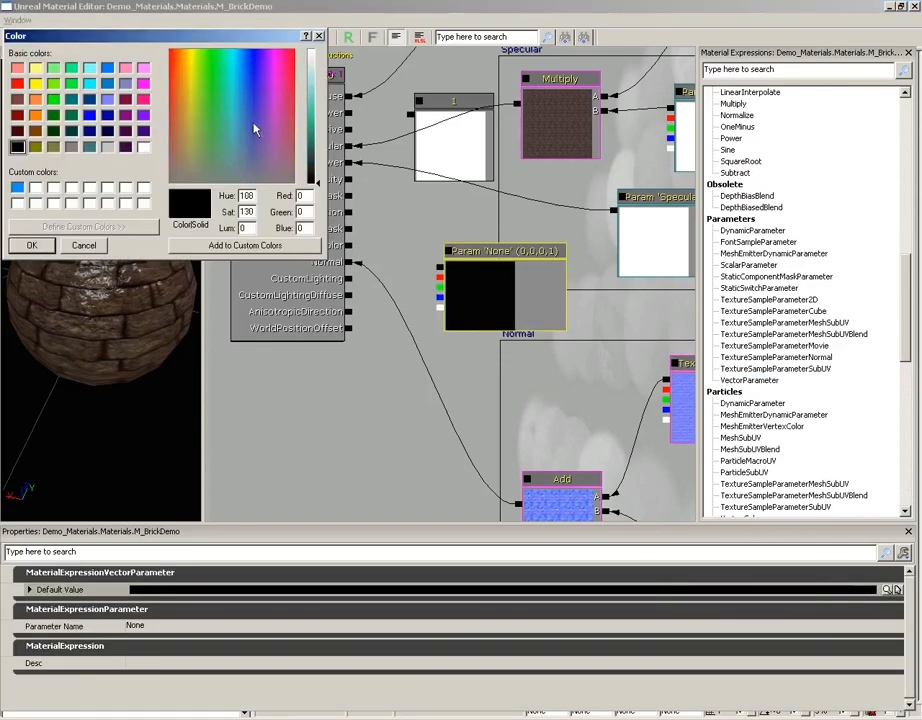
{"action": "left_click", "coordinate": [172, 65]}
{"action": "left_click", "coordinate": [310, 115]}
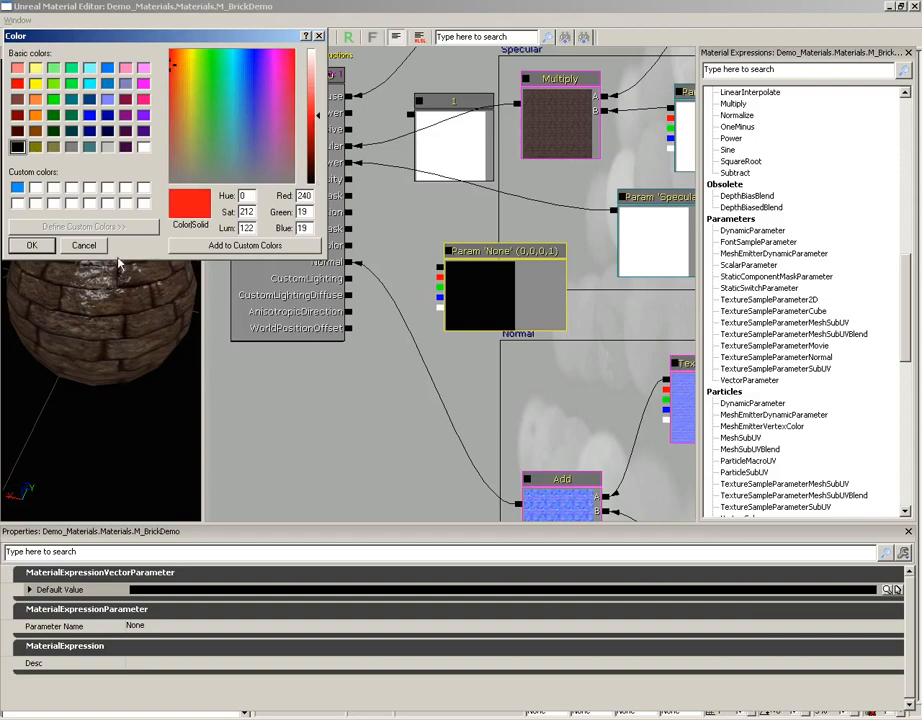
{"action": "left_click", "coordinate": [47, 245]}
Connect the red vector parameter to TransmissionColor and inspect the preview sphere's lit and dark sides.
{"action": "left_click_drag", "start_coordinate": [440, 267], "coordinate": [349, 245]}
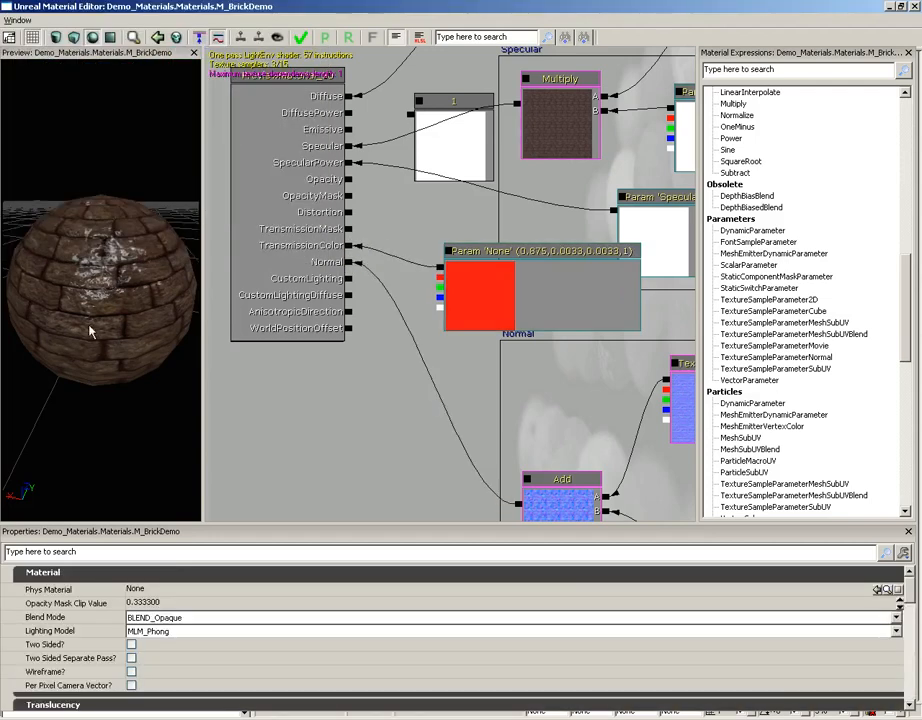
{"action": "mouse_move", "coordinate": [89, 326]}
{"action": "left_mouse_down"}
{"action": "mouse_move", "coordinate": [201, 235]}
{"action": "mouse_move", "coordinate": [197, 99]}
{"action": "left_mouse_up"}
{"action": "left_click_drag", "start_coordinate": [111, 275], "coordinate": [54, 285]}
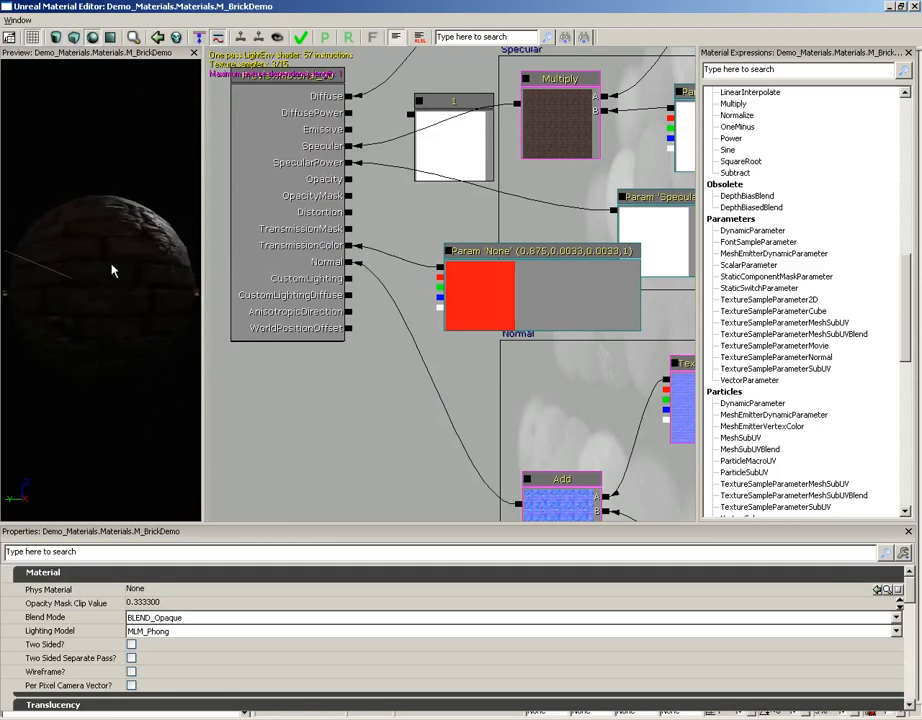
{"action": "left_click_drag", "start_coordinate": [111, 265], "coordinate": [10, 220]}
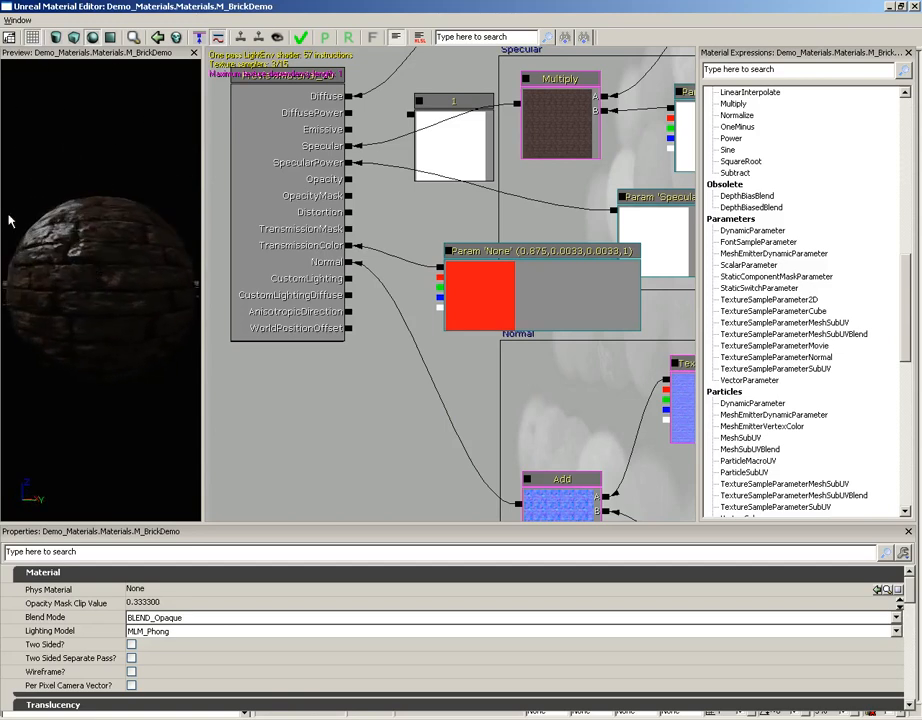
{"action": "left_click_drag", "start_coordinate": [121, 272], "coordinate": [45, 260]}
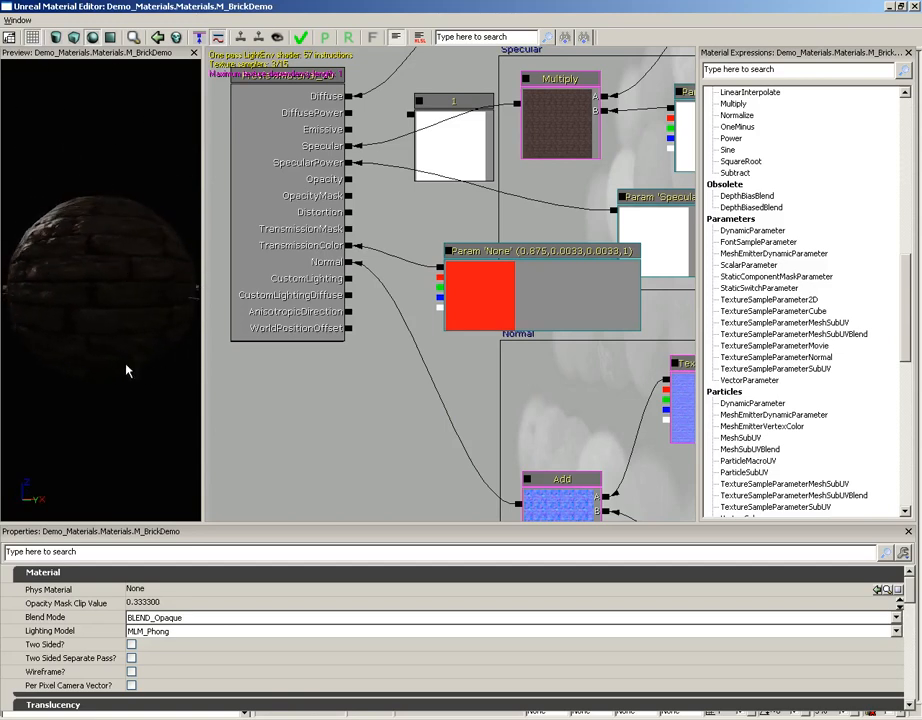
{"action": "left_click_drag", "start_coordinate": [146, 242], "coordinate": [152, 240]}
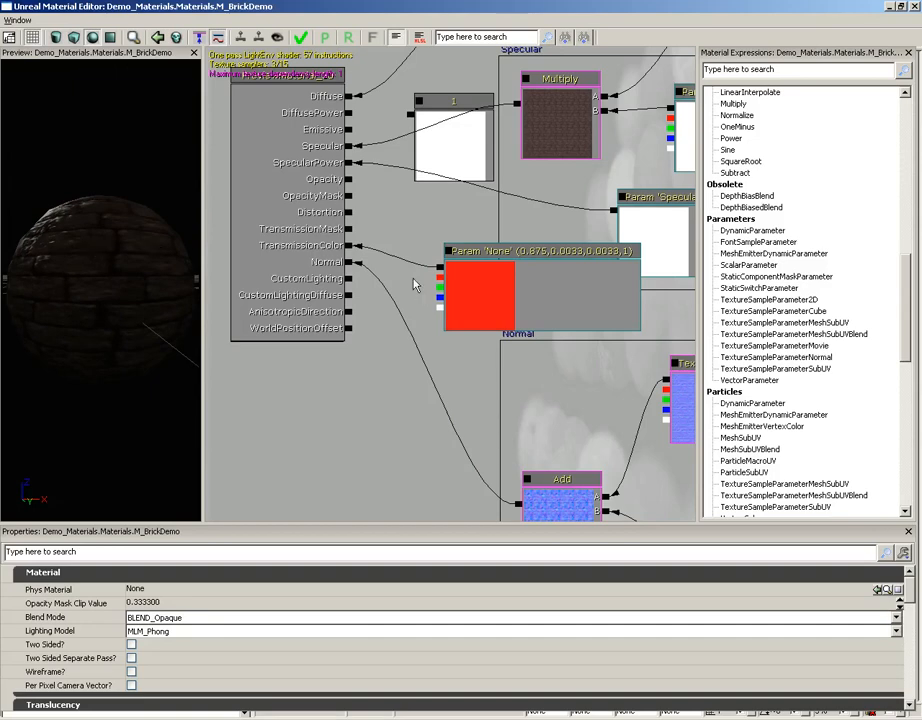
Move the red parameter node clear, connect the Constant 1 node to TransmissionMask, and inspect the preview sphere.
{"action": "left_click", "coordinate": [494, 284]}
{"action": "left_click_drag", "start_coordinate": [494, 284], "coordinate": [514, 315]}
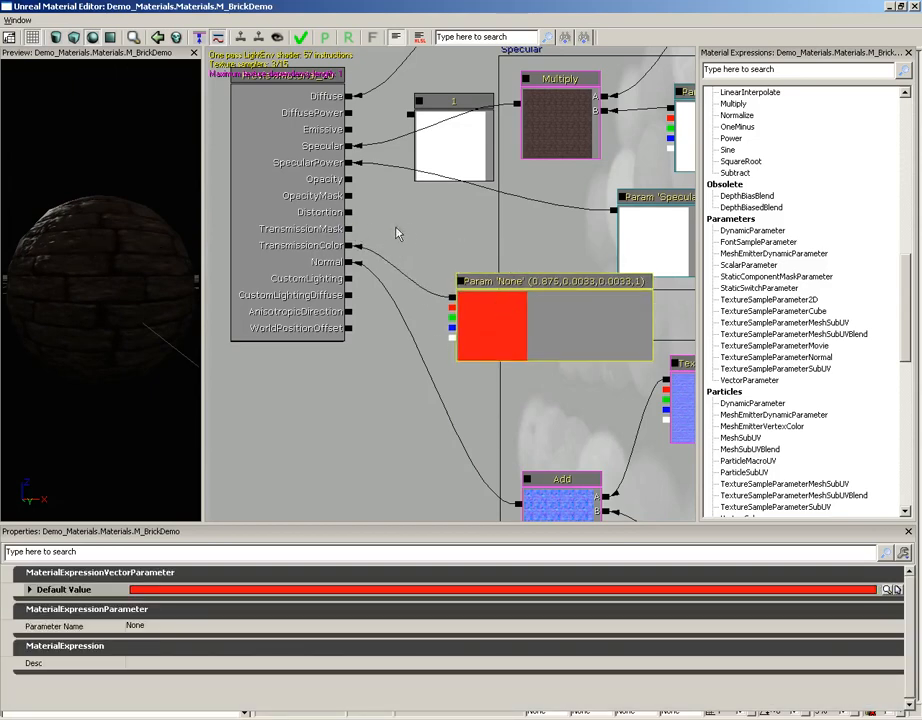
{"action": "left_click_drag", "start_coordinate": [412, 116], "coordinate": [347, 228]}
{"action": "mouse_move", "coordinate": [125, 278]}
{"action": "left_mouse_down"}
{"action": "mouse_move", "coordinate": [41, 272]}
{"action": "mouse_move", "coordinate": [137, 280]}
{"action": "mouse_move", "coordinate": [6, 274]}
{"action": "mouse_move", "coordinate": [177, 255]}
{"action": "mouse_move", "coordinate": [97, 256]}
{"action": "mouse_move", "coordinate": [171, 185]}
{"action": "mouse_move", "coordinate": [123, 251]}
{"action": "mouse_move", "coordinate": [81, 230]}
{"action": "left_mouse_up"}
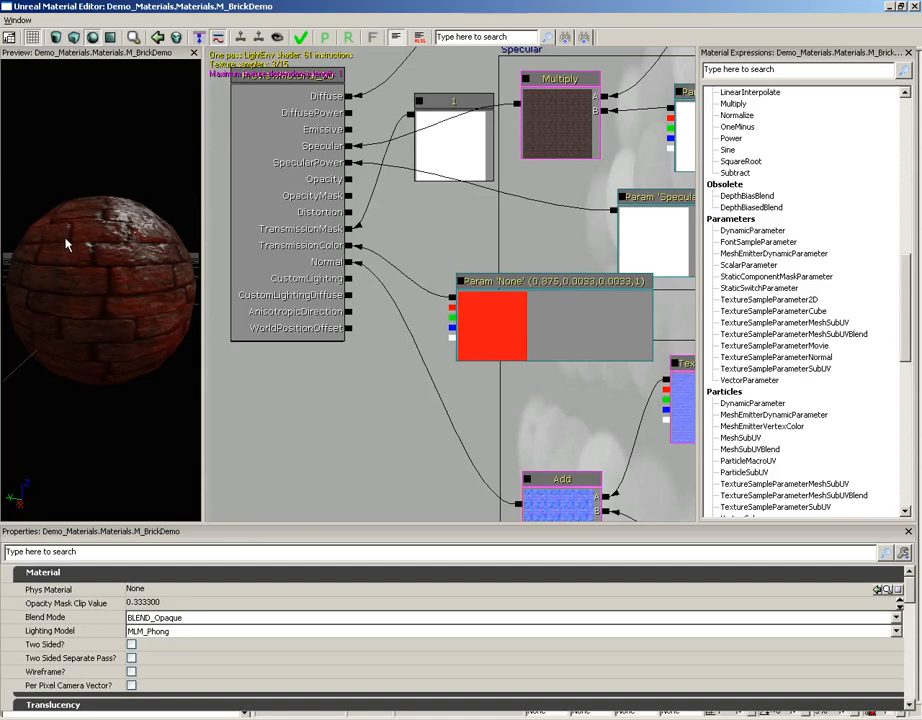
{"action": "left_click_drag", "start_coordinate": [66, 244], "coordinate": [45, 138]}
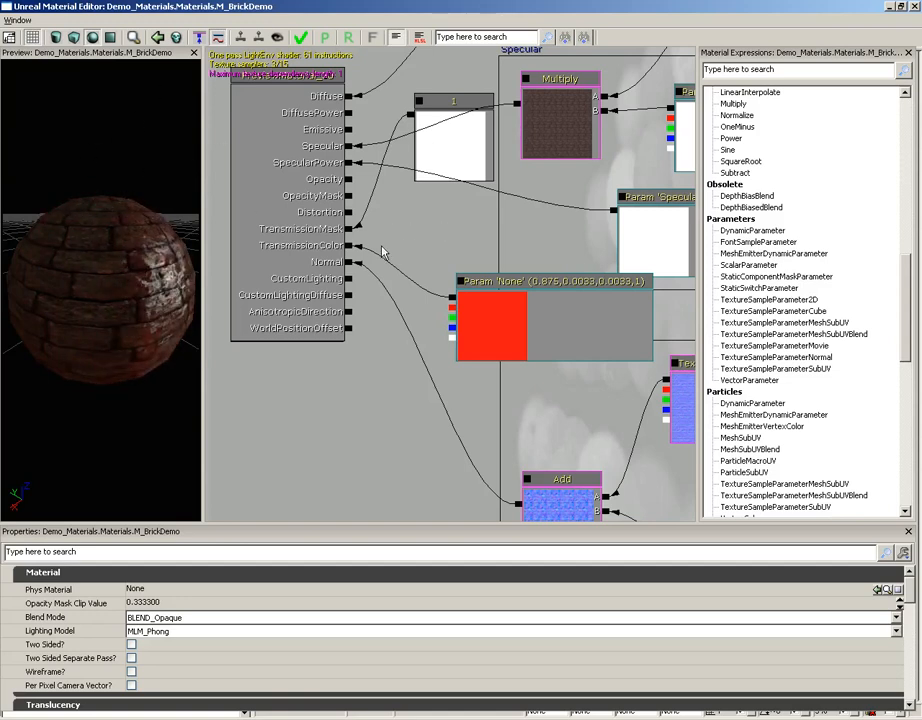
Inspect the preview sphere up close, delete the red vector parameter, and break the Constant 1 node's link to TransmissionMask.
{"action": "left_click_drag", "start_coordinate": [376, 349], "coordinate": [382, 295]}
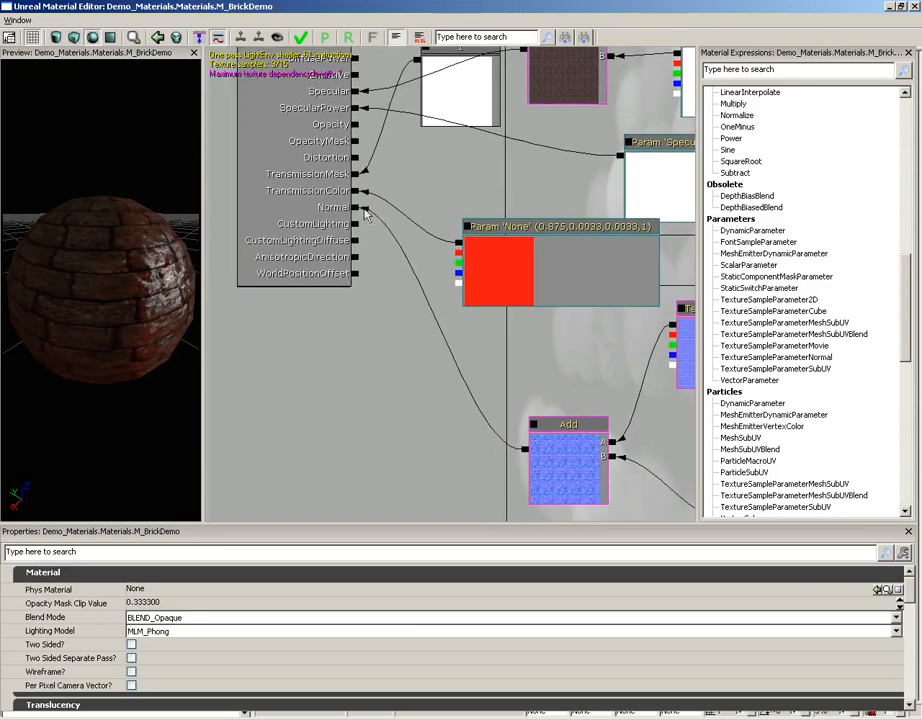
{"action": "left_click_drag", "start_coordinate": [112, 220], "coordinate": [147, 312]}
{"action": "right_click_drag", "start_coordinate": [147, 312], "coordinate": [149, 281]}
{"action": "left_click_drag", "start_coordinate": [149, 281], "coordinate": [55, 246]}
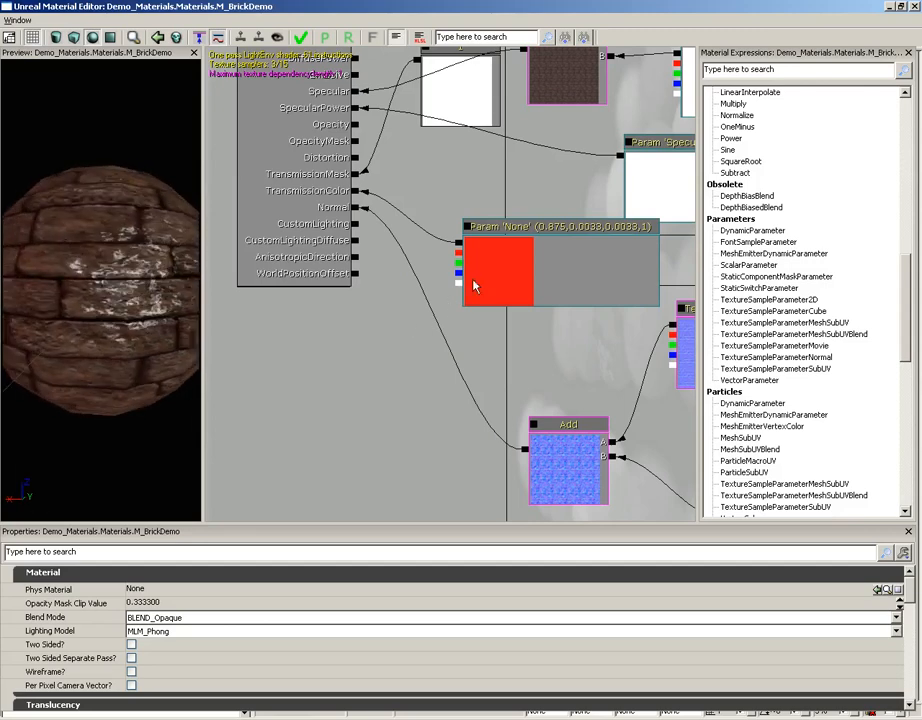
{"action": "left_click", "coordinate": [485, 282]}
{"action": "key", "text": "Delete"}
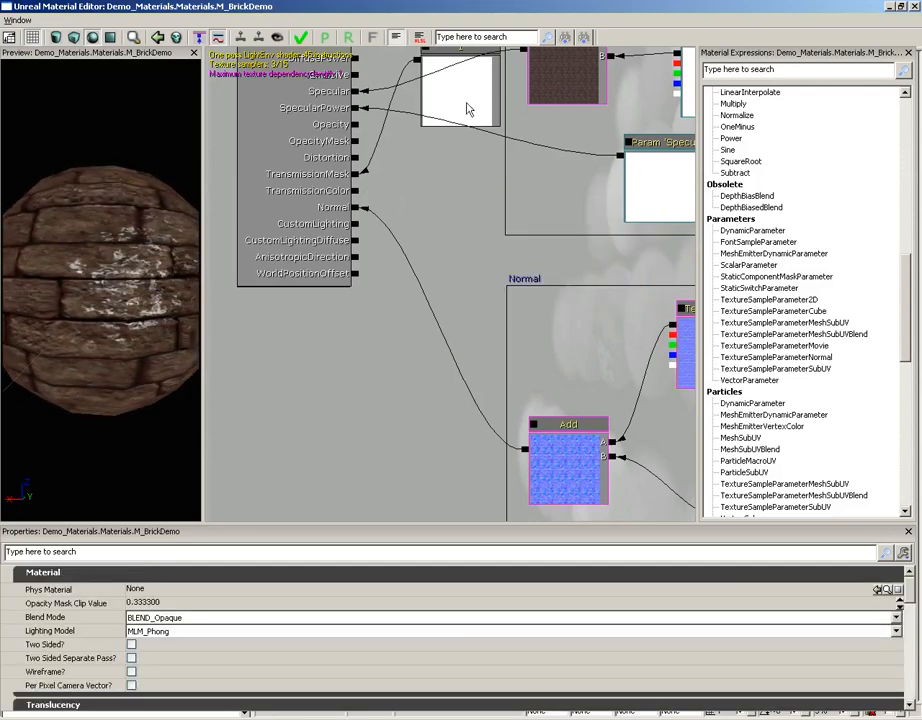
{"action": "left_click_drag", "start_coordinate": [432, 243], "coordinate": [442, 251]}
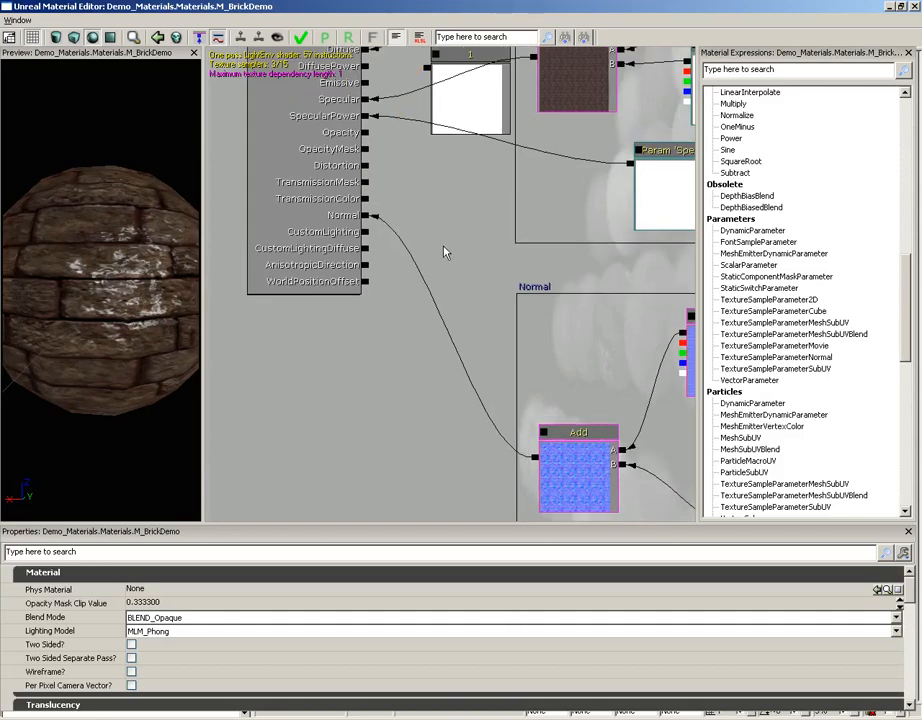
Disconnect the Add node from the Normal input, inspect the preview sphere's surface without it, and reconnect the Add node to Normal.
{"action": "left_click", "coordinate": [365, 216], "text": "alt"}
{"action": "left_click_drag", "start_coordinate": [40, 160], "coordinate": [27, 214]}
{"action": "left_click_drag", "start_coordinate": [535, 457], "coordinate": [366, 217]}
{"action": "left_click_drag", "start_coordinate": [85, 190], "coordinate": [140, 214]}
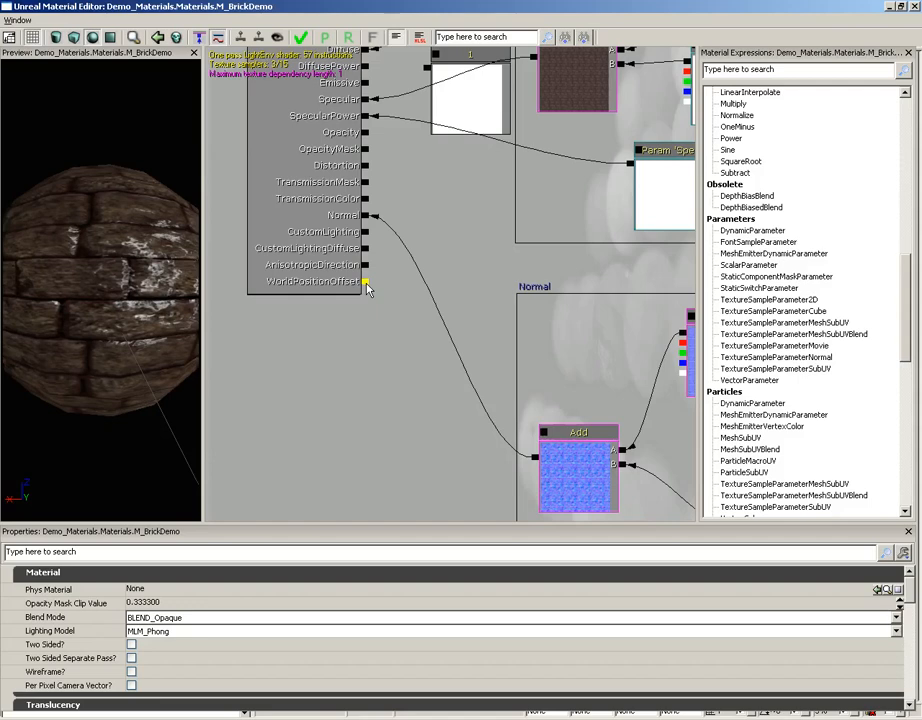
{"action": "left_click_drag", "start_coordinate": [430, 220], "coordinate": [436, 289]}
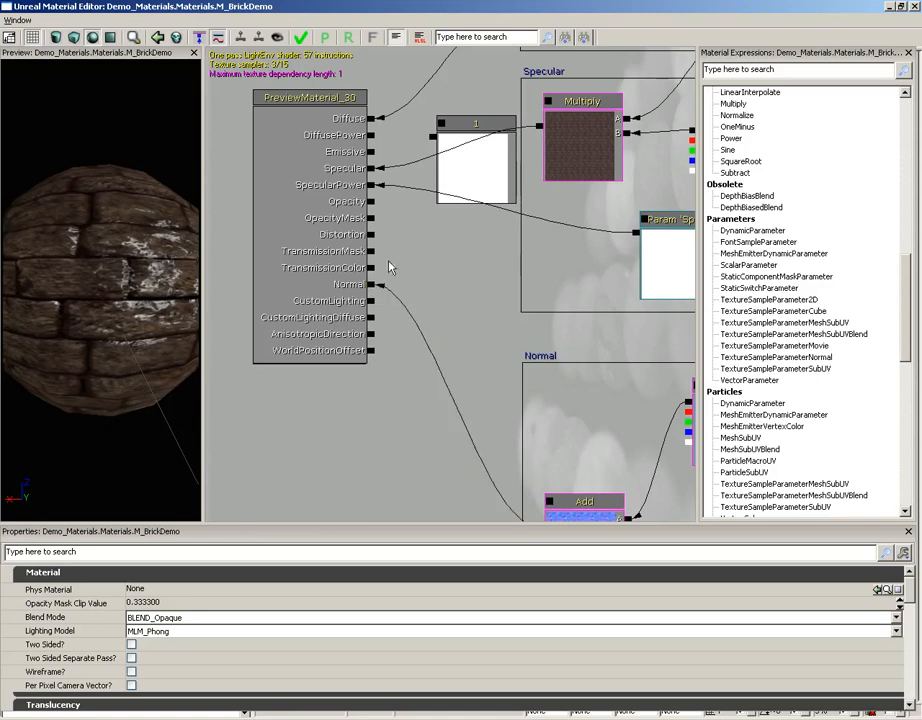
{"action": "scroll", "coordinate": [430, 340], "scroll_direction": "down", "scroll_amount": 2}
{"action": "scroll", "coordinate": [420, 335], "scroll_direction": "up", "scroll_amount": 2}
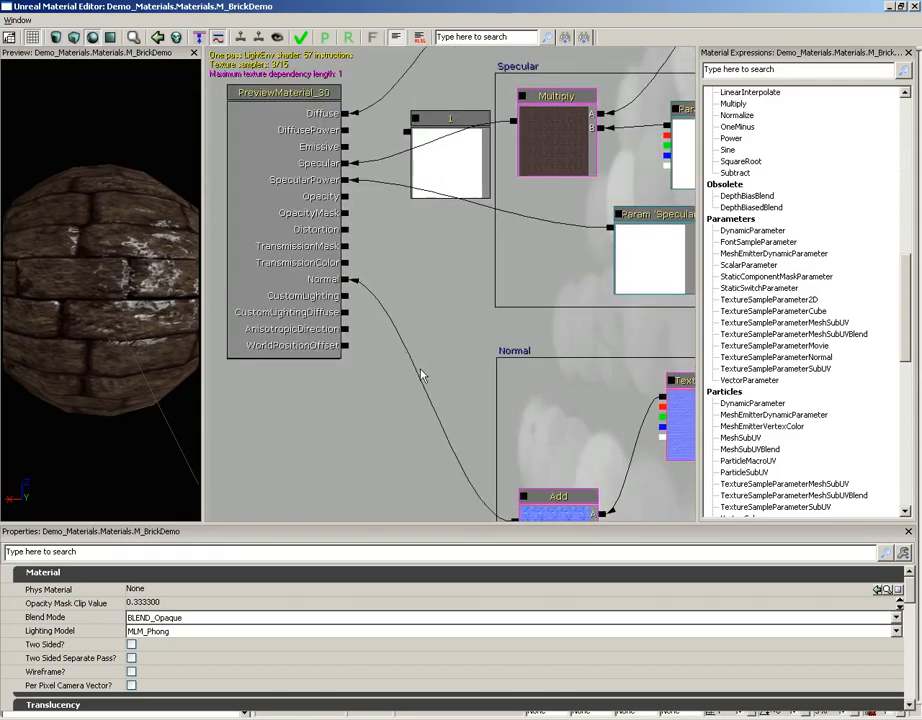
{"action": "left_click_drag", "start_coordinate": [415, 269], "coordinate": [421, 305]}
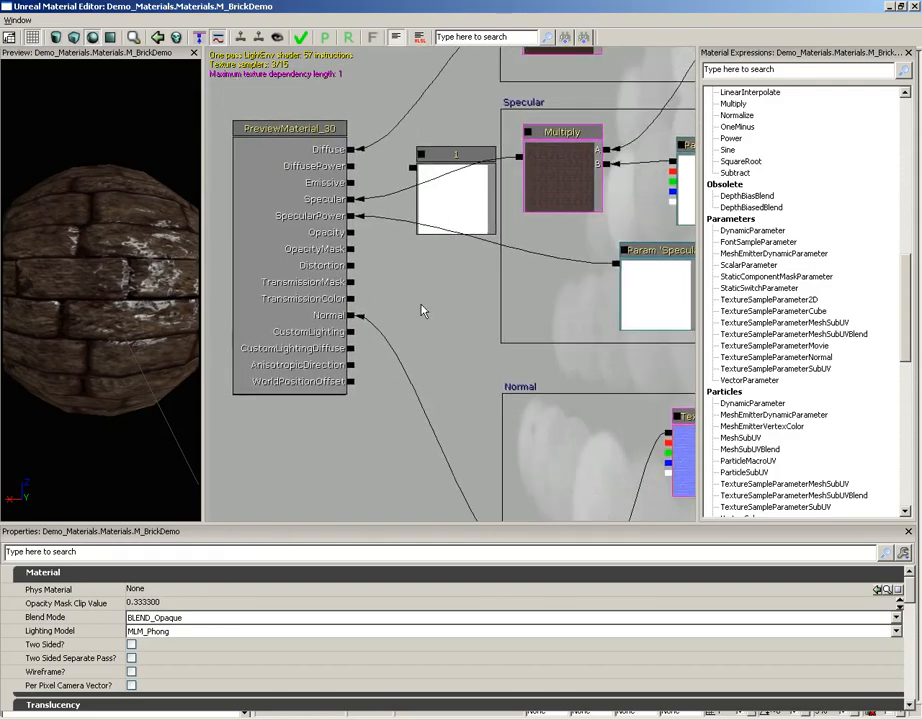